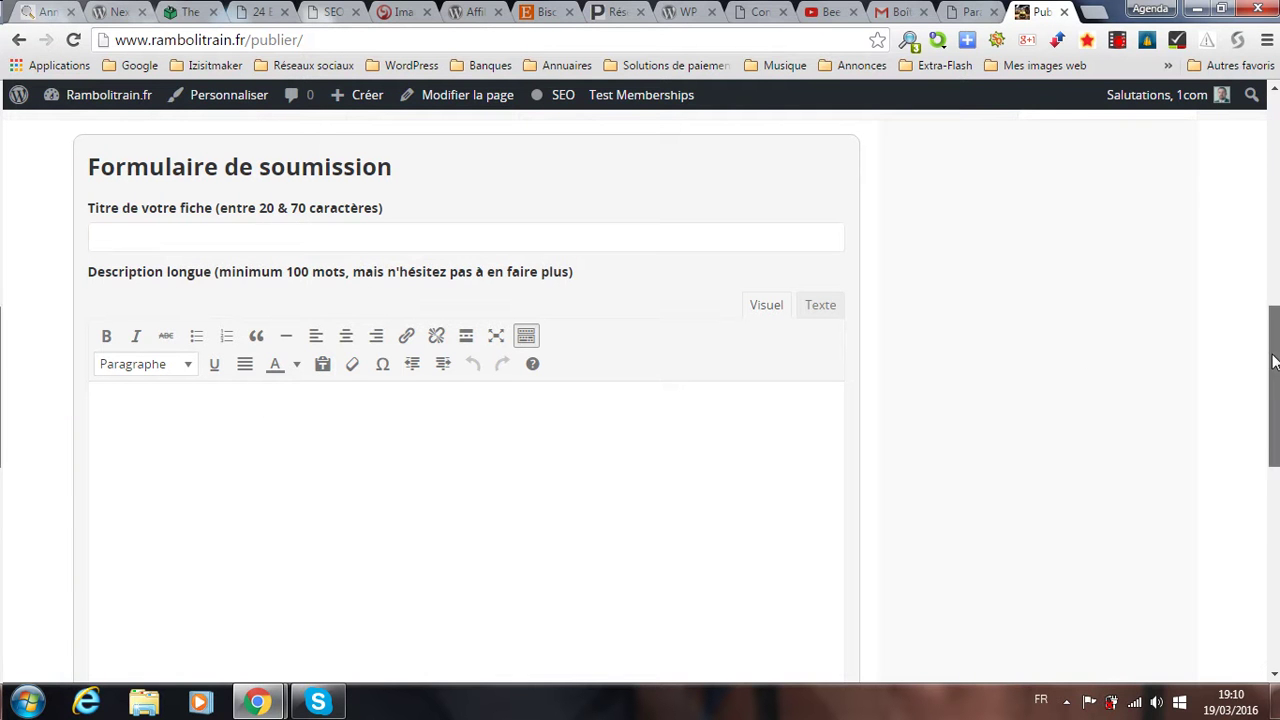
Step: Review the submission form's fields, switching the long description editor to Texte mode and back to Visuel
scroll(1274, 380, down, 1)
drag(1276, 378, 1276, 402)
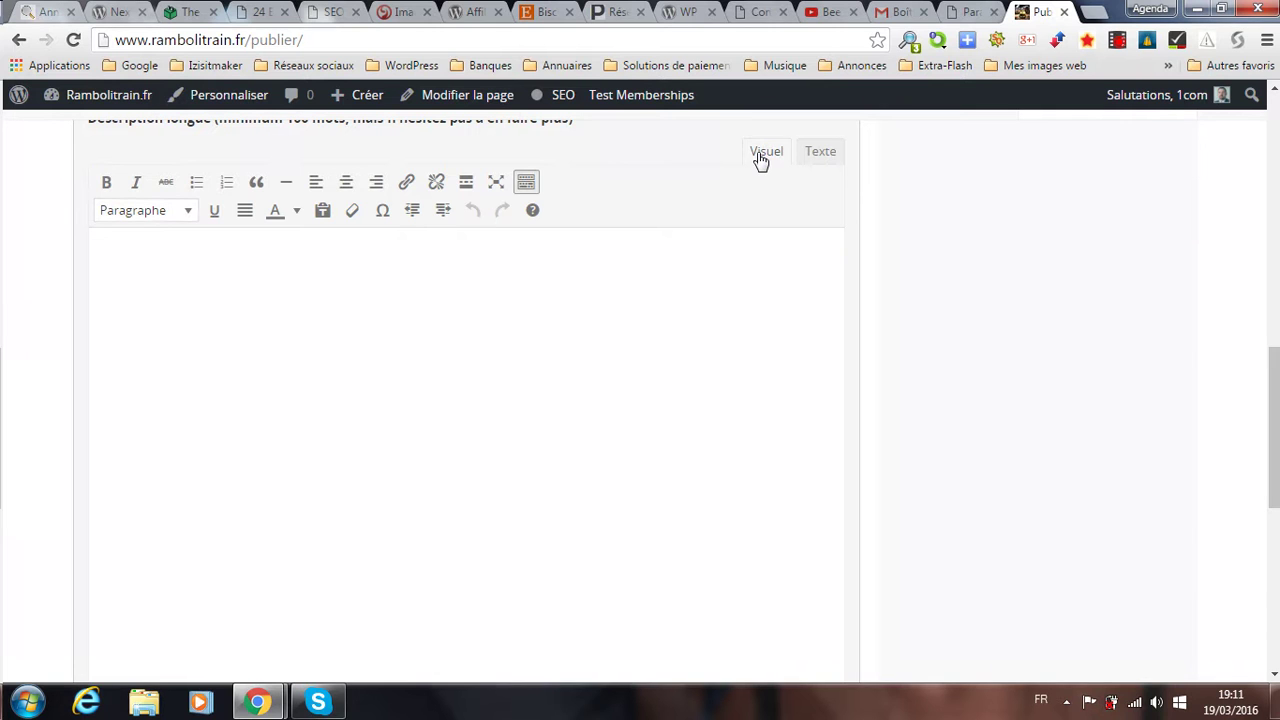
click(806, 157)
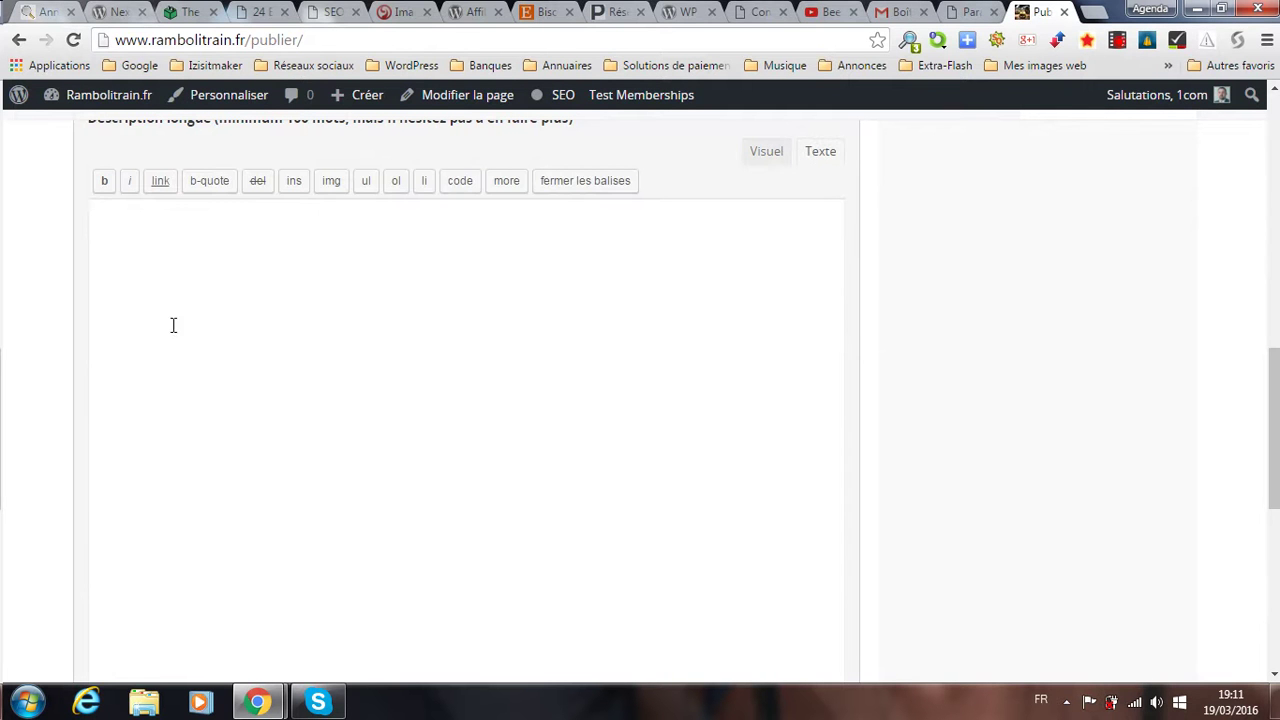
click(762, 154)
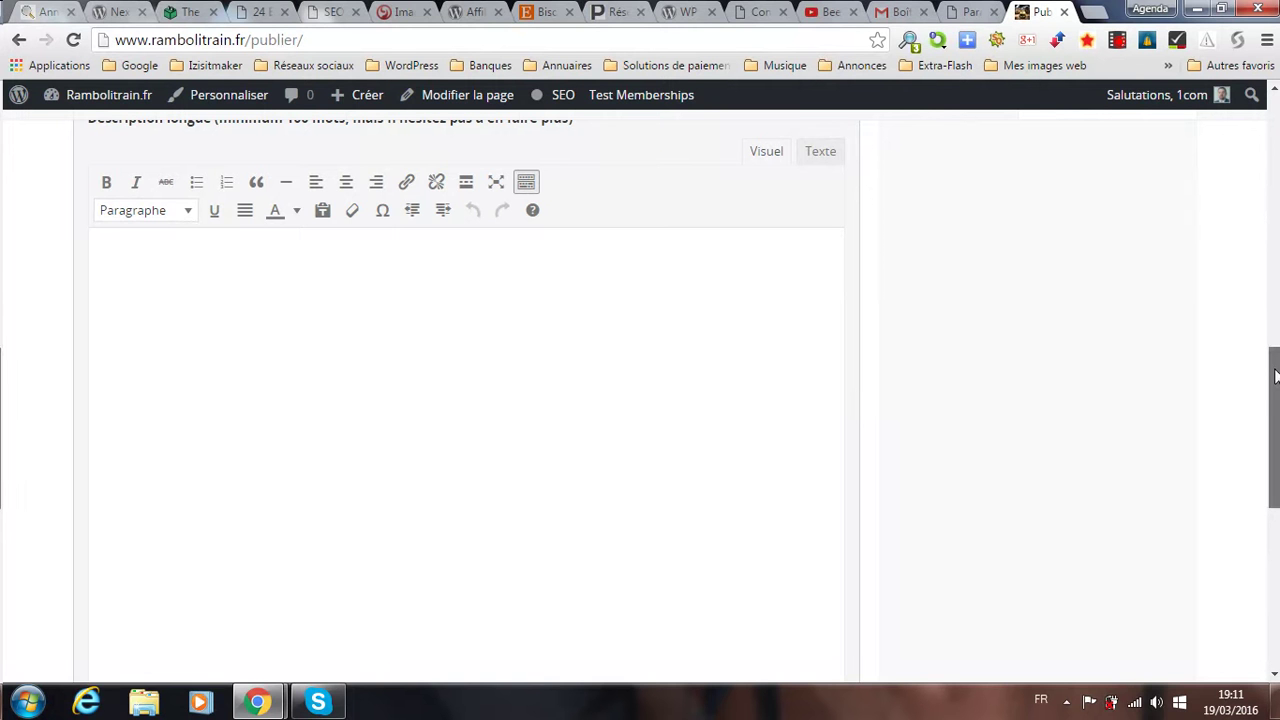
drag(1274, 376, 1260, 514)
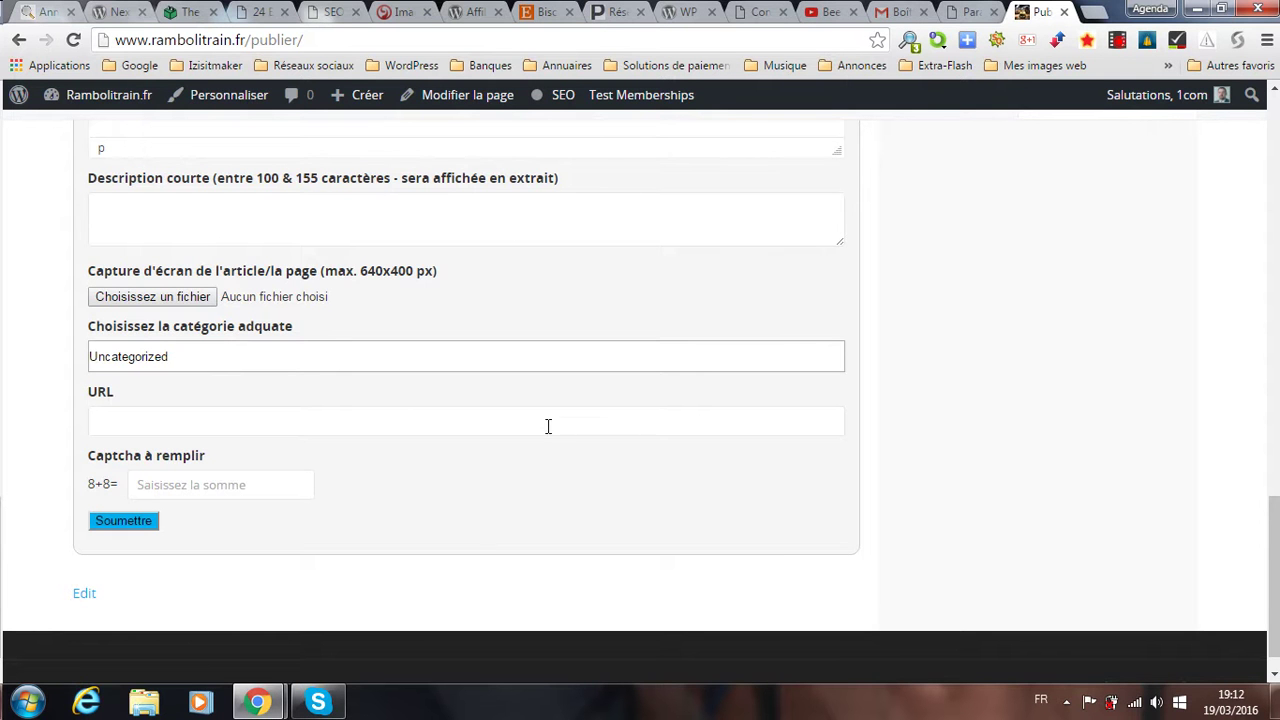
Step: Search Google for "train" in a new browser tab and highlight the first result's description snippet
click(1095, 12)
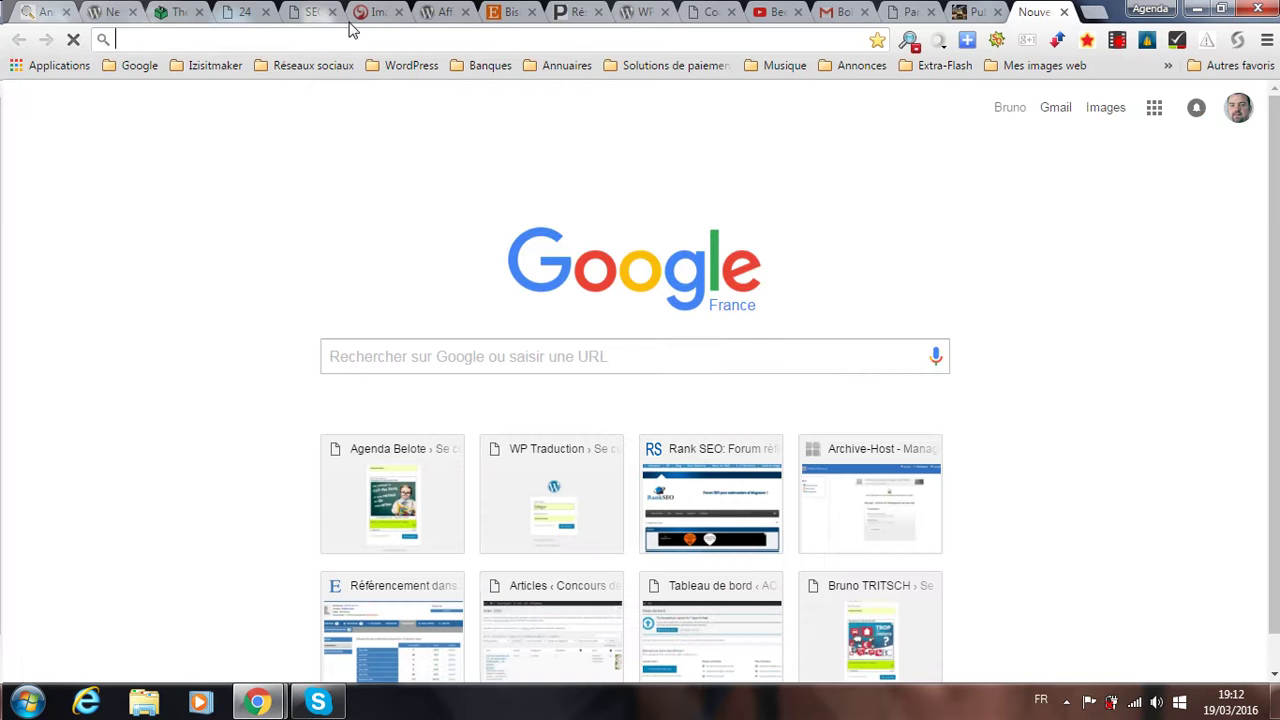
text(google)
key(Return)
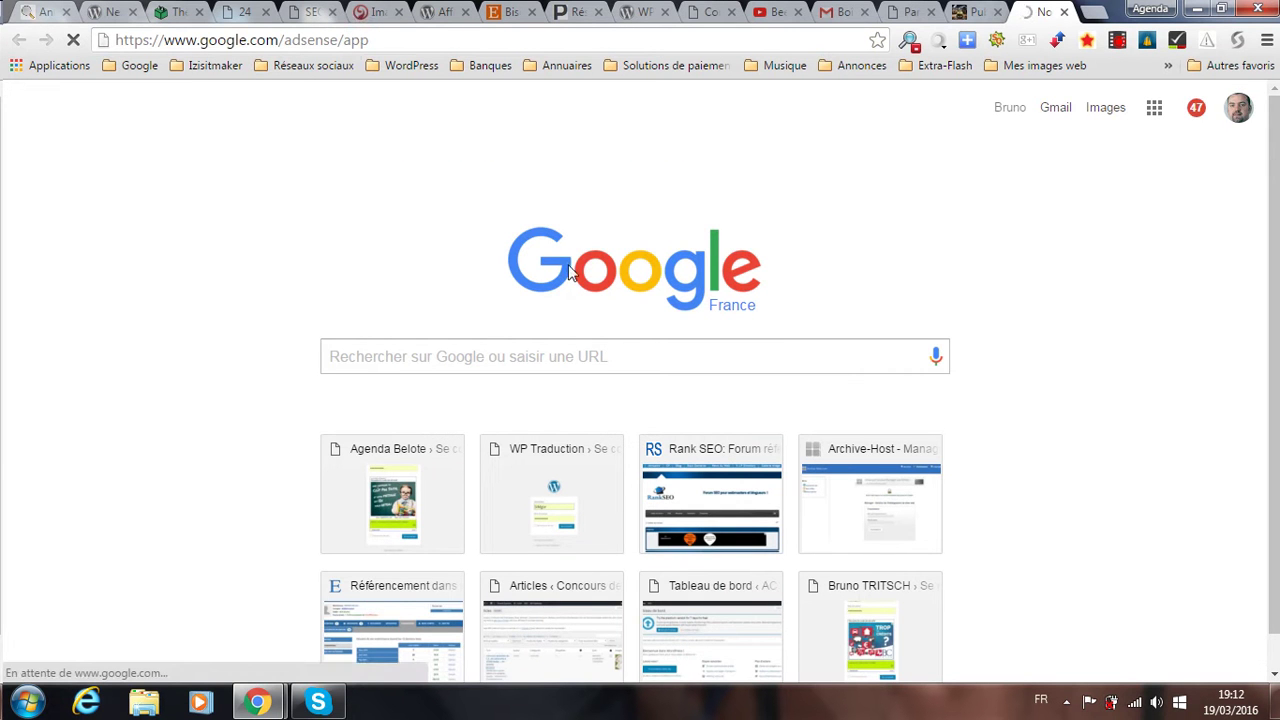
click(238, 40)
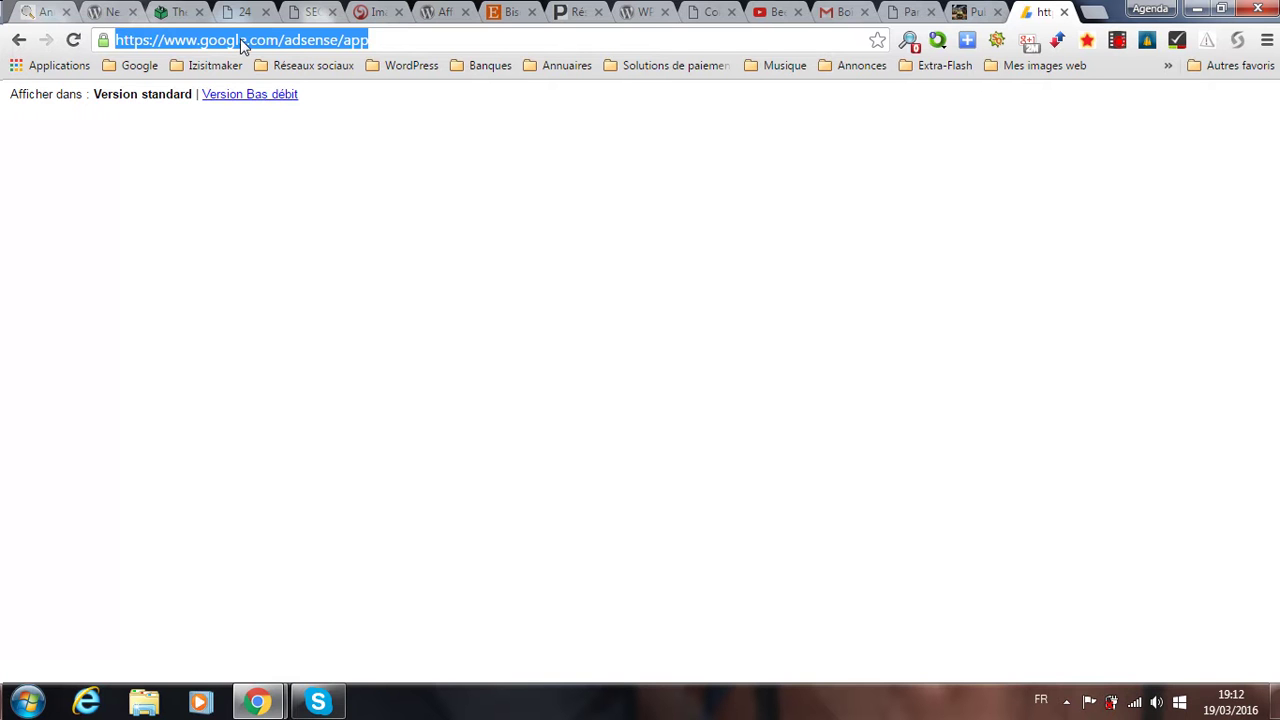
text(train)
key(Return)
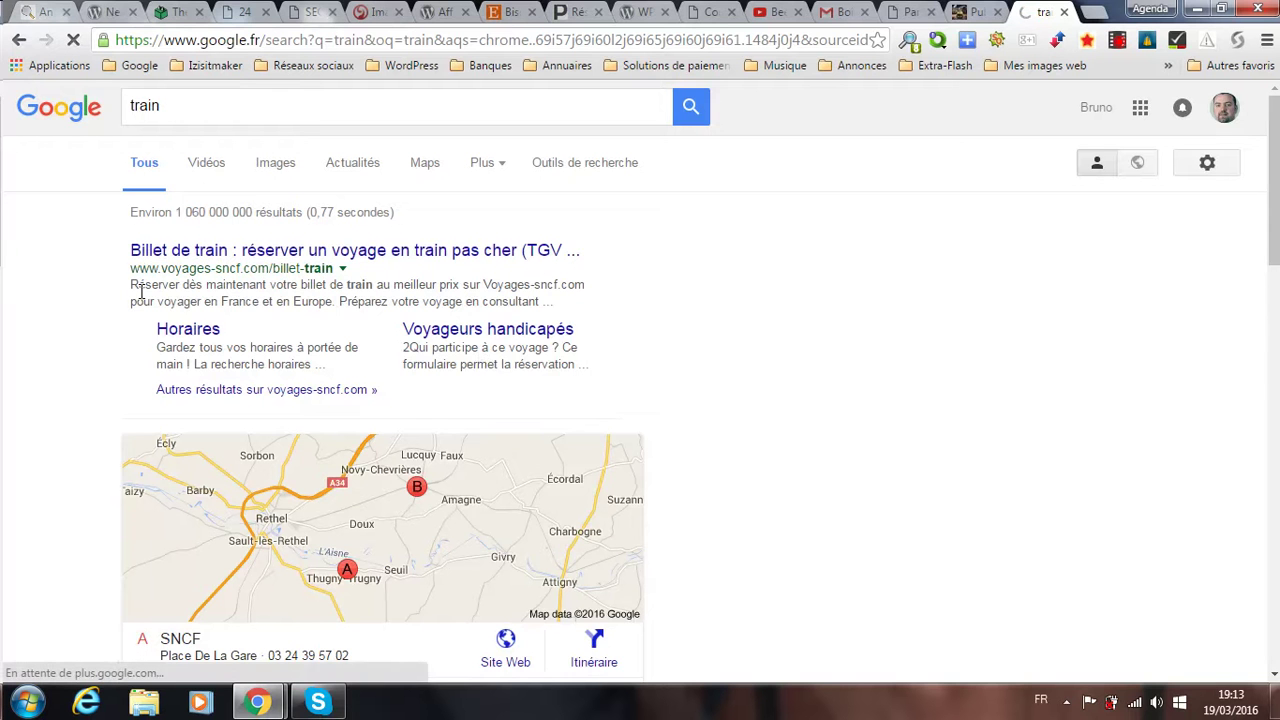
drag(130, 286, 562, 303)
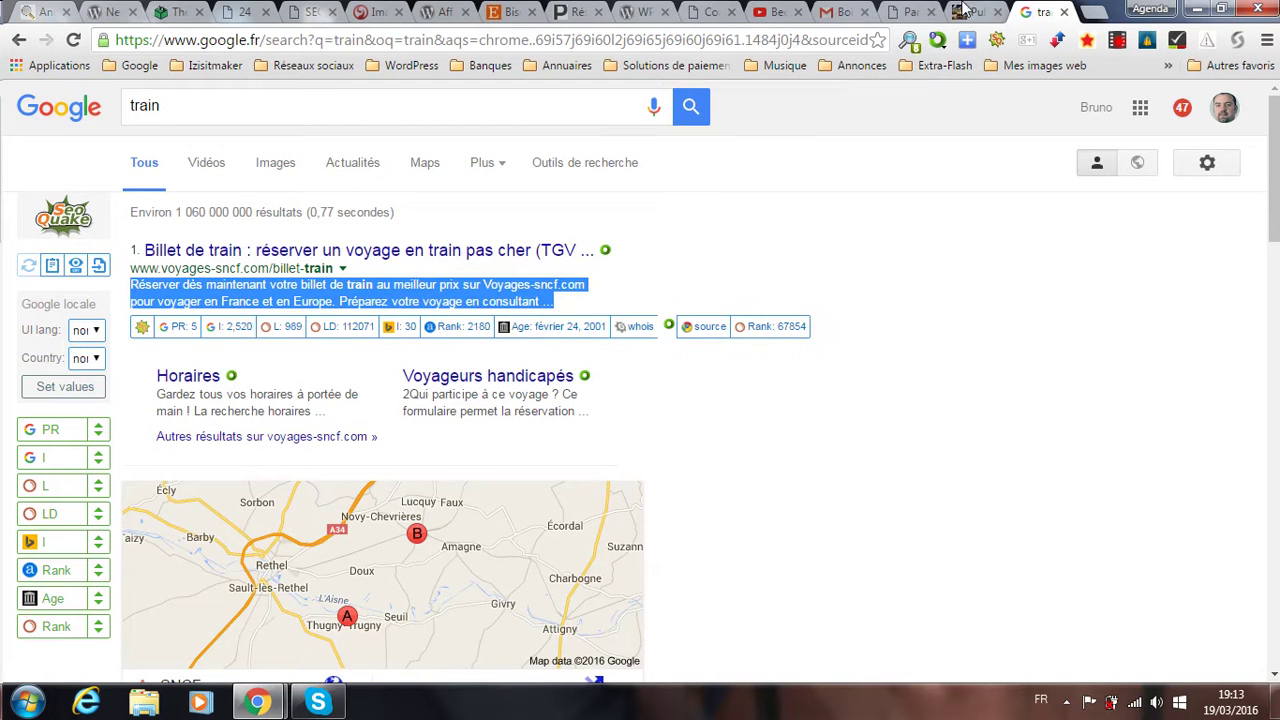
click(963, 12)
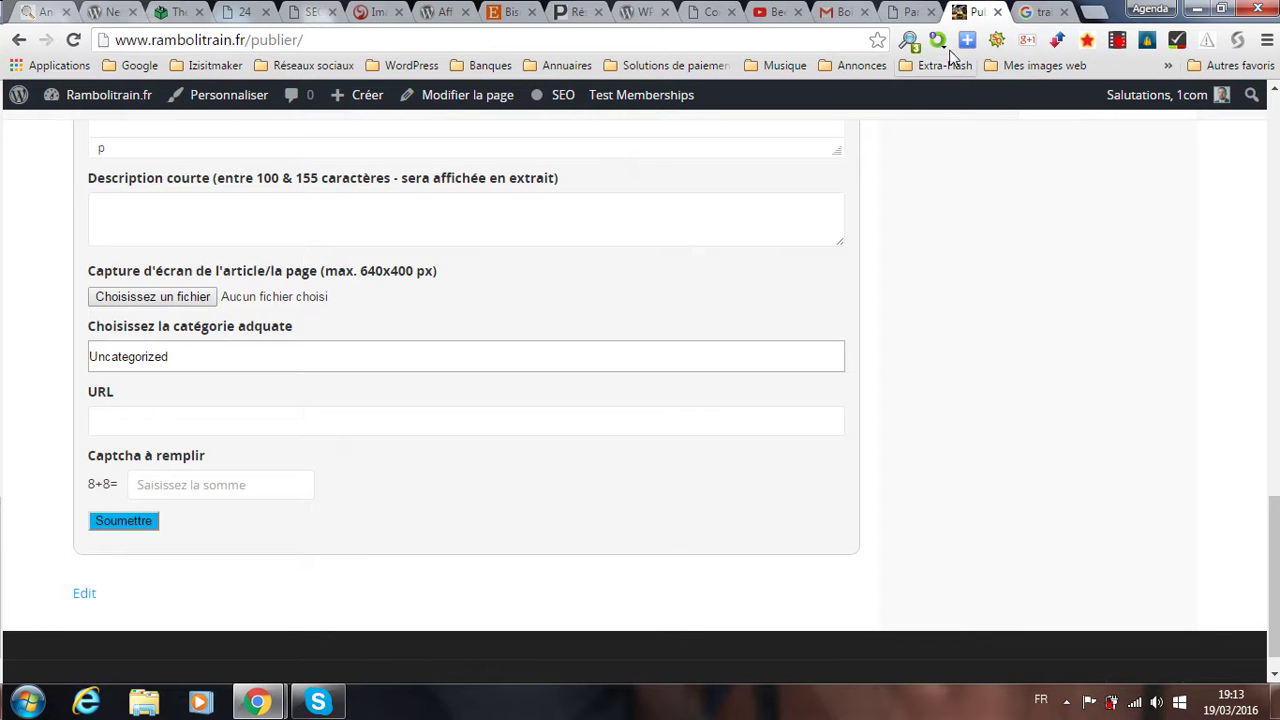
click(1036, 12)
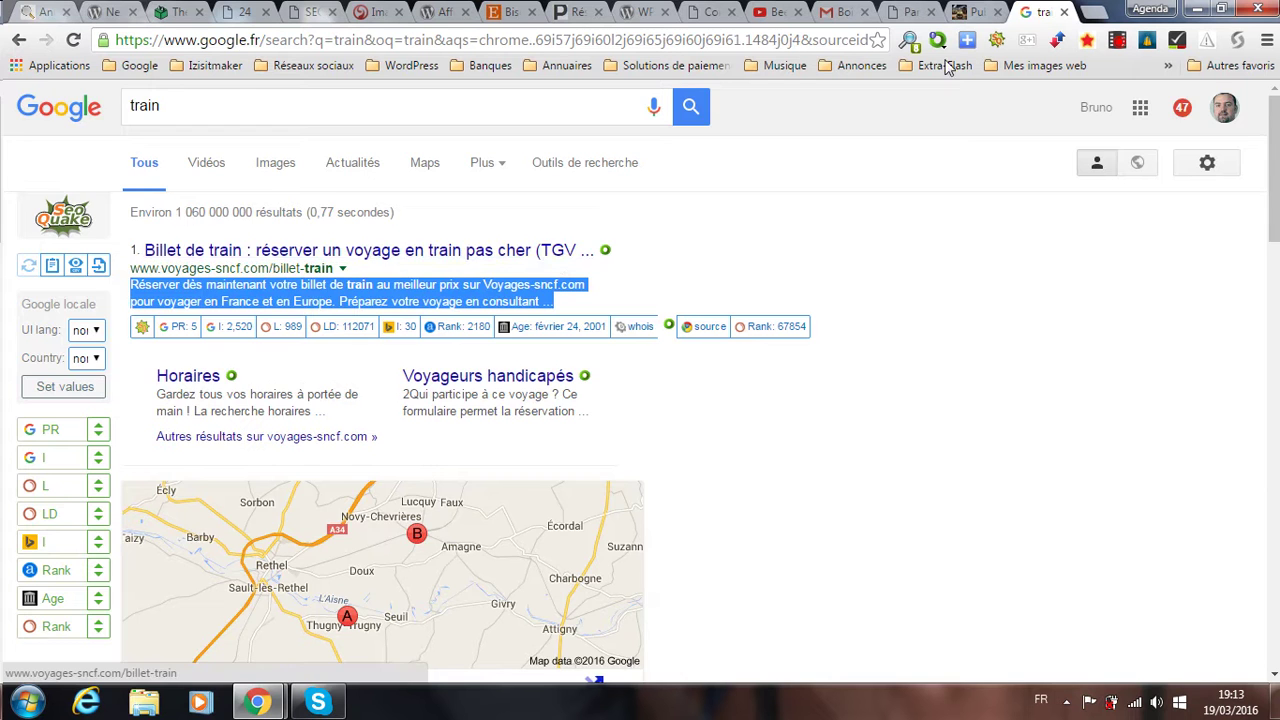
Step: Return to the submission form and view the available article categories and the URL field
click(977, 11)
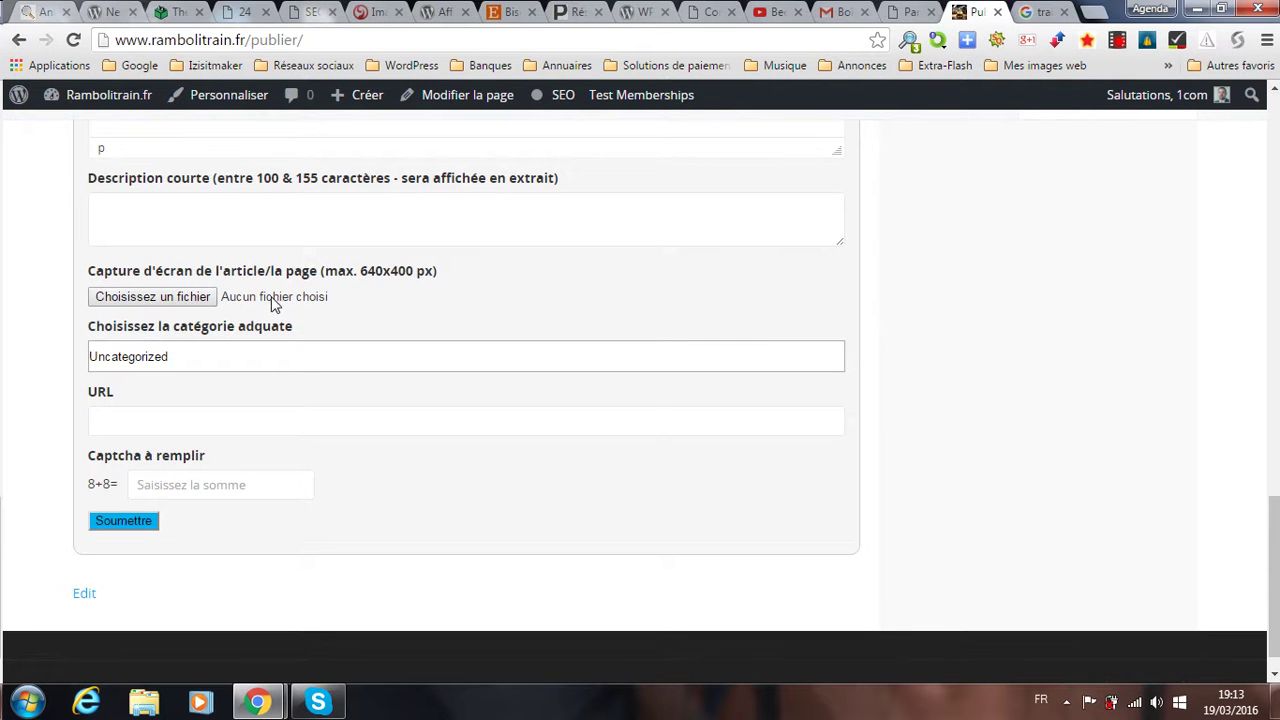
click(237, 361)
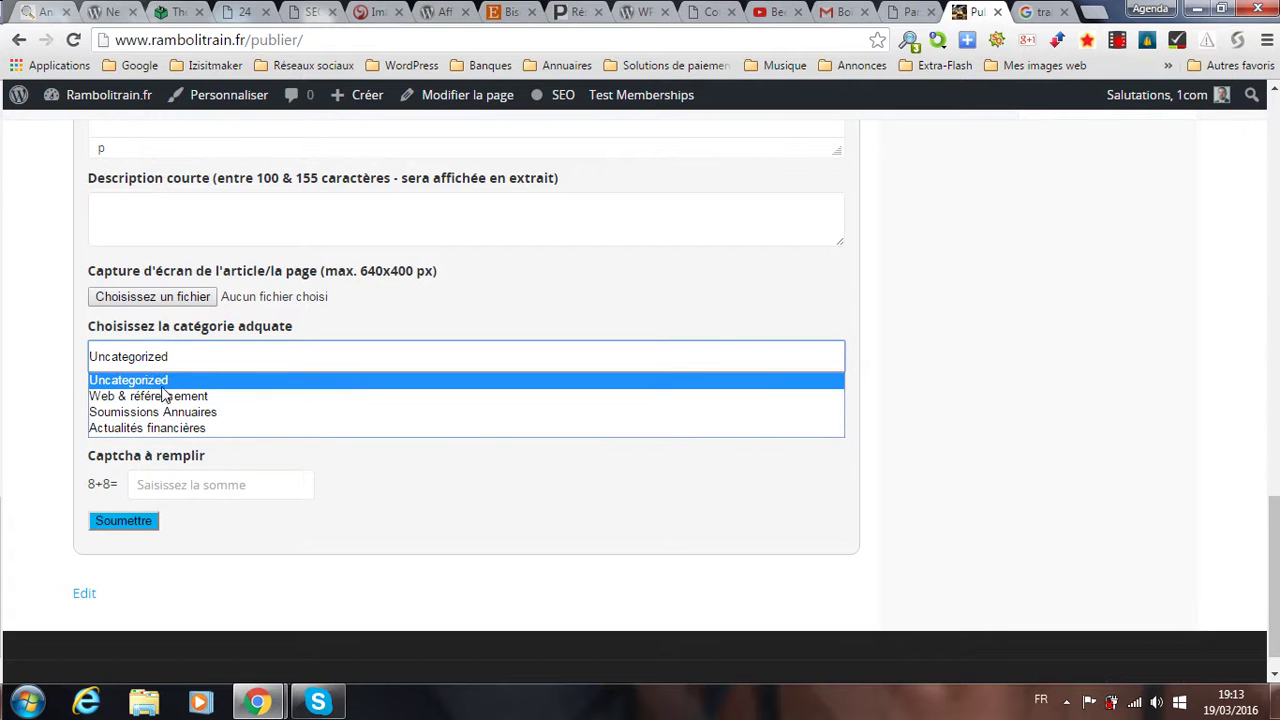
click(472, 307)
scroll(450, 330, down, 1)
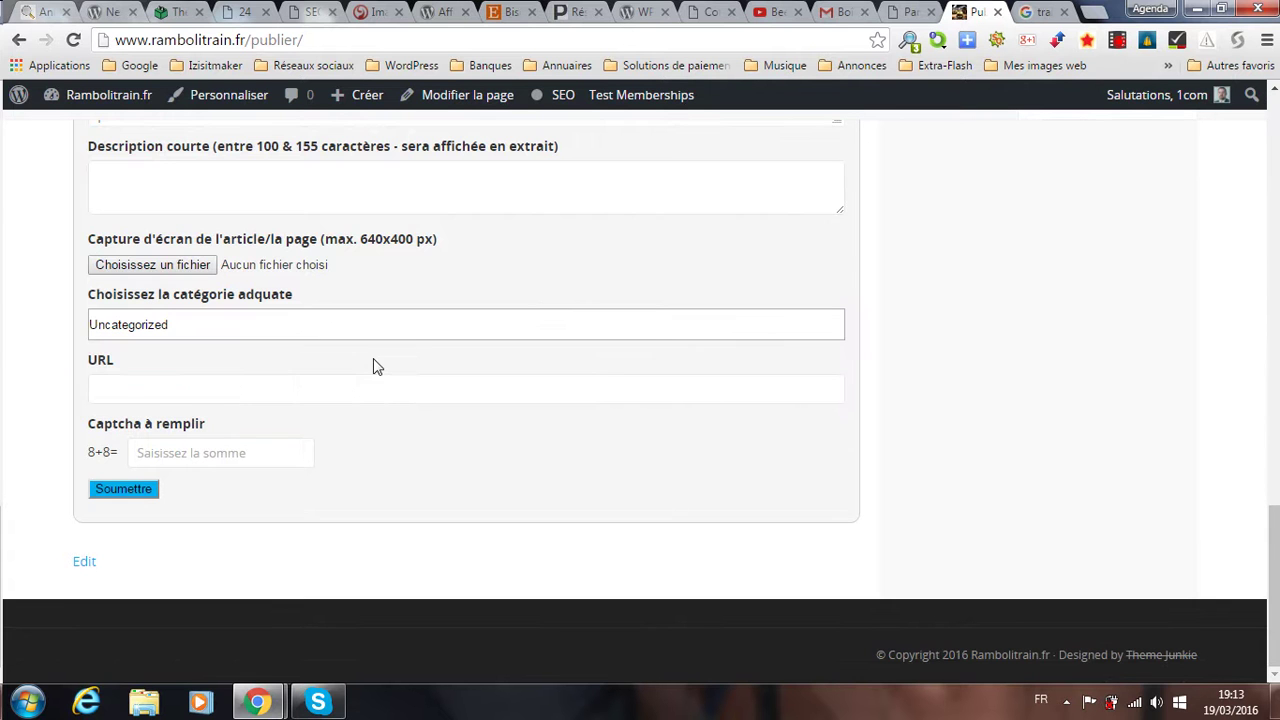
click(96, 380)
Step: Switch to the AccessPress Anonymous Post general settings and view the Post Format options
click(911, 11)
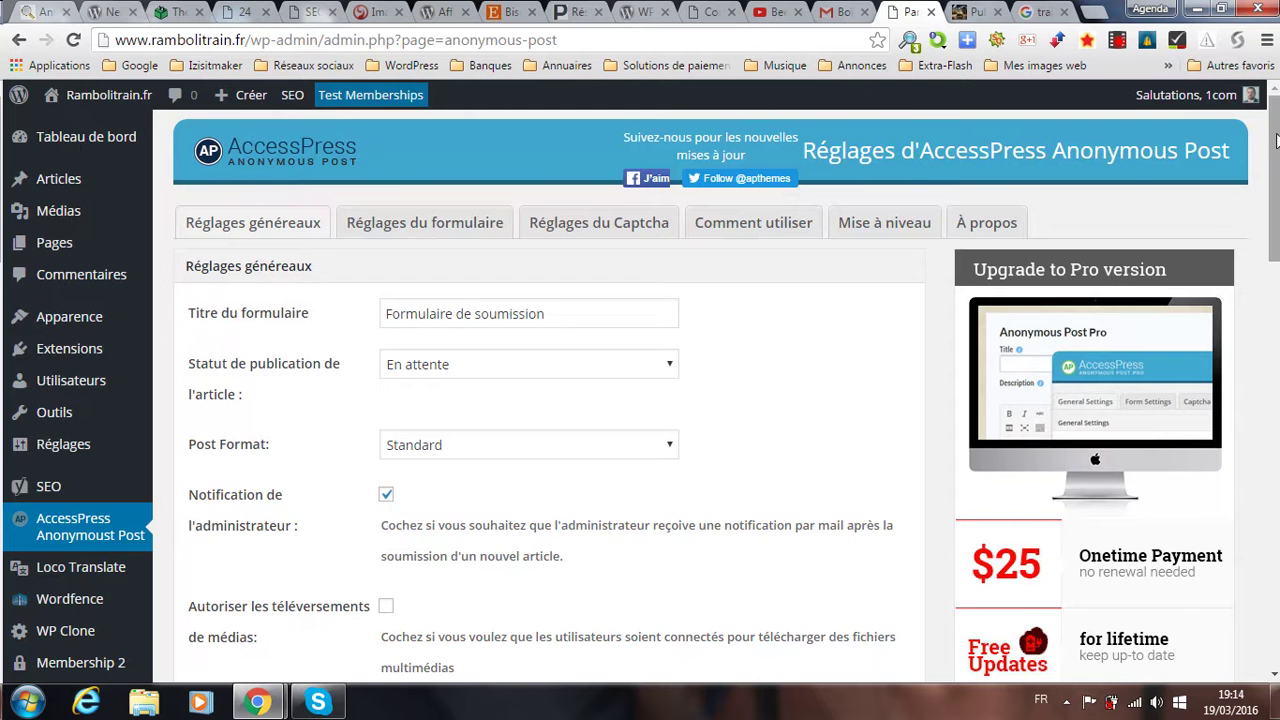
drag(1276, 140, 1276, 146)
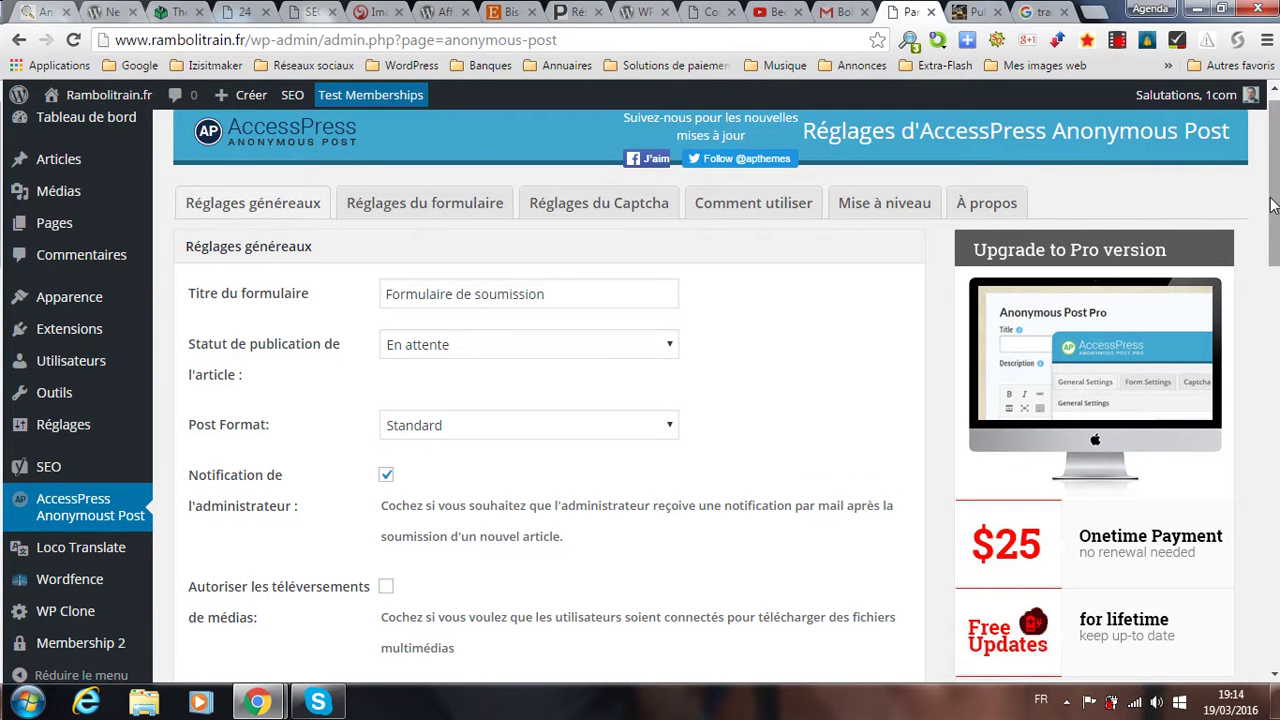
drag(1272, 204, 1276, 236)
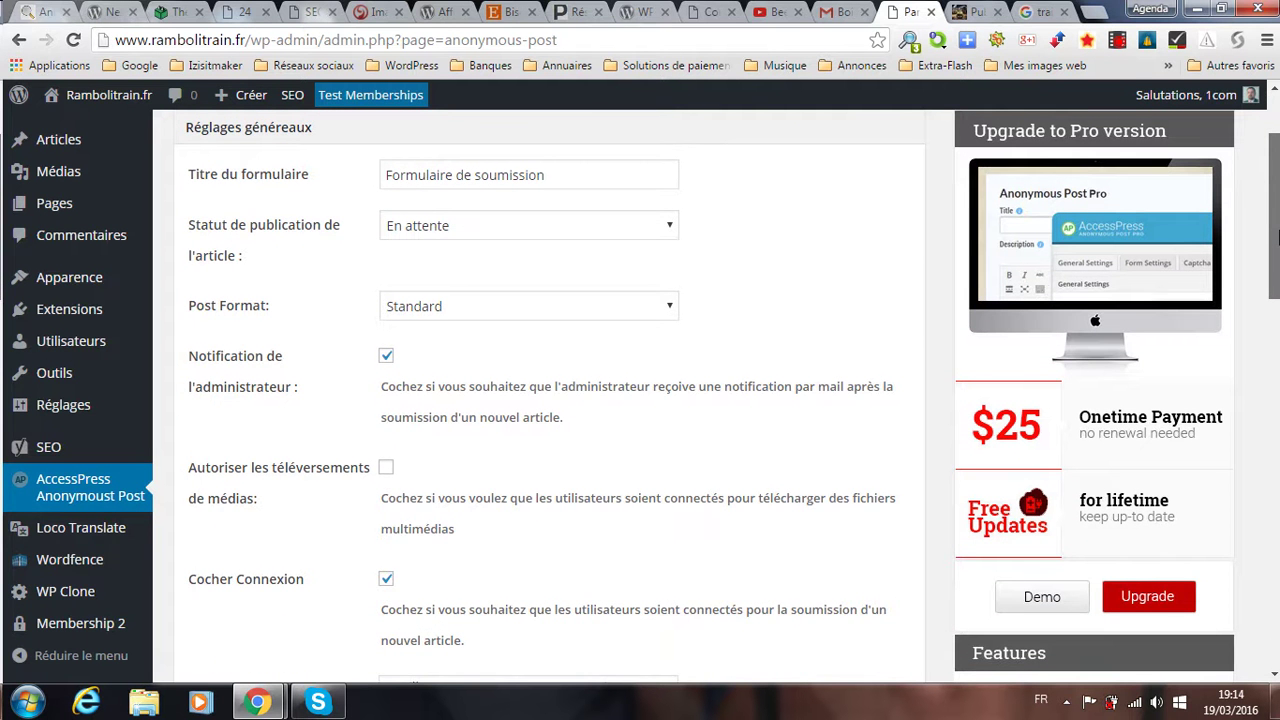
drag(1277, 236, 1277, 238)
click(615, 302)
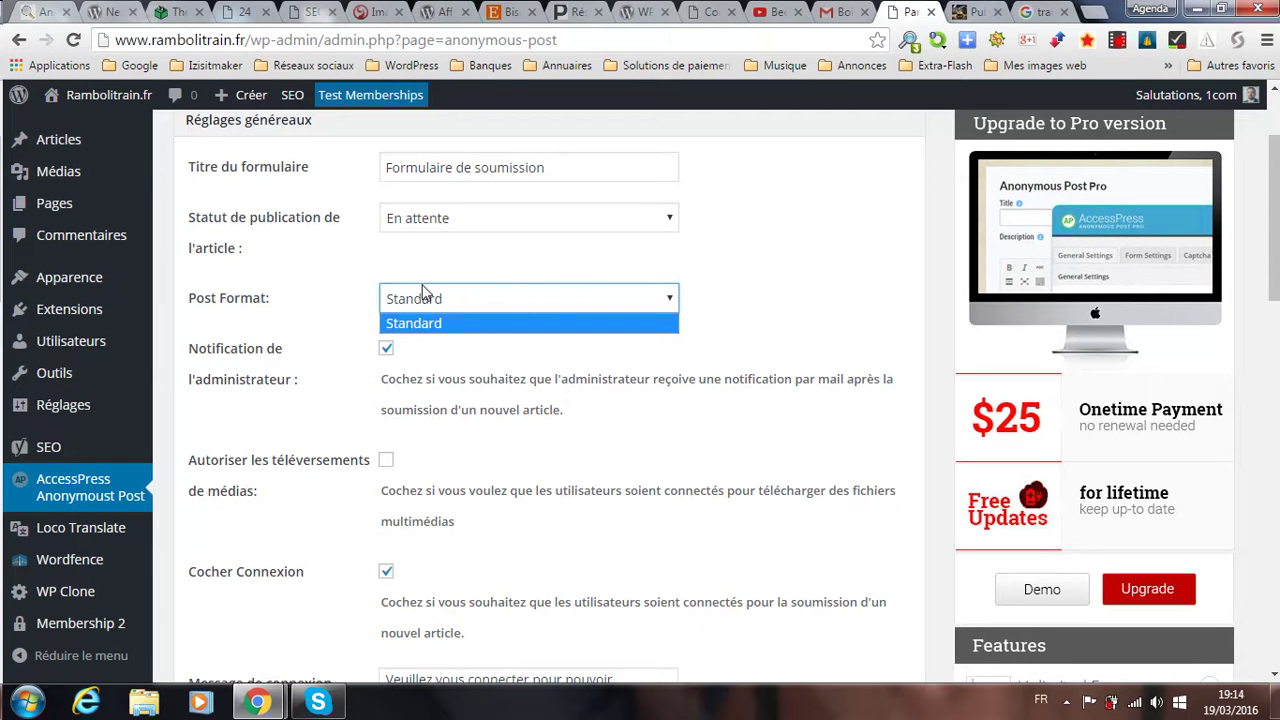
click(476, 300)
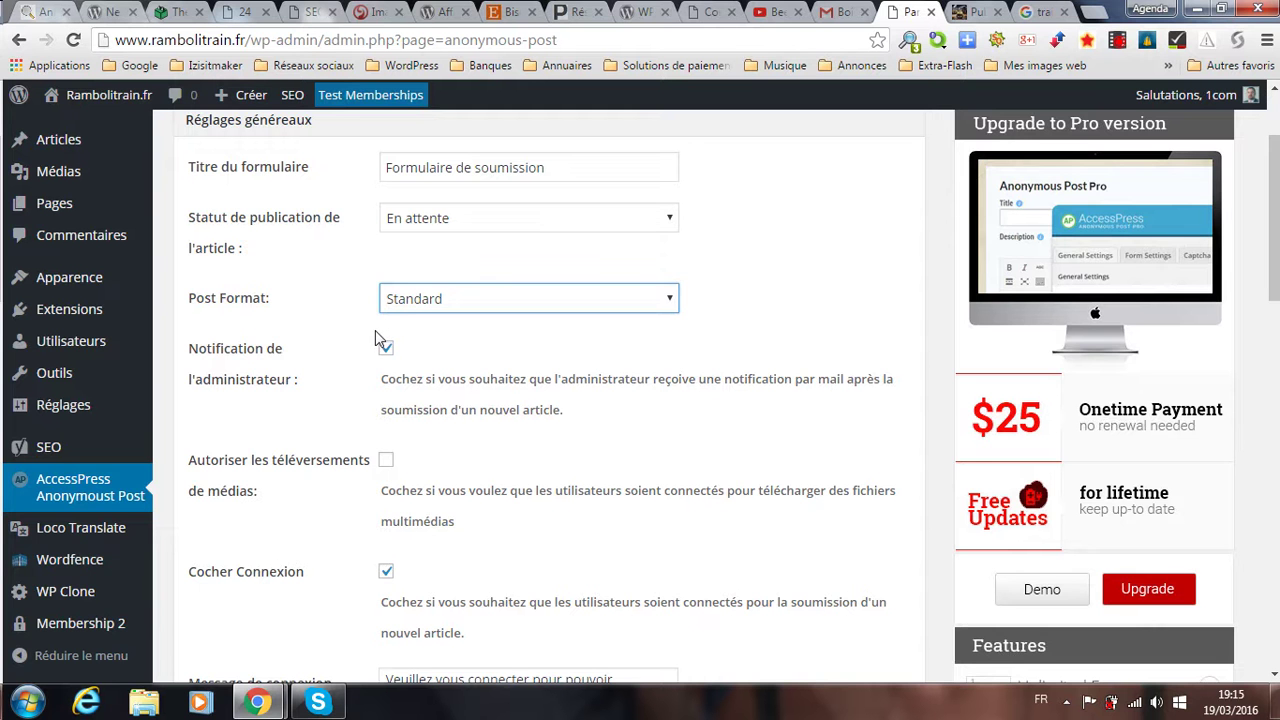
Step: Check the administrator notification setting and view the choices for the article's publication status
scroll(268, 338, down, 1)
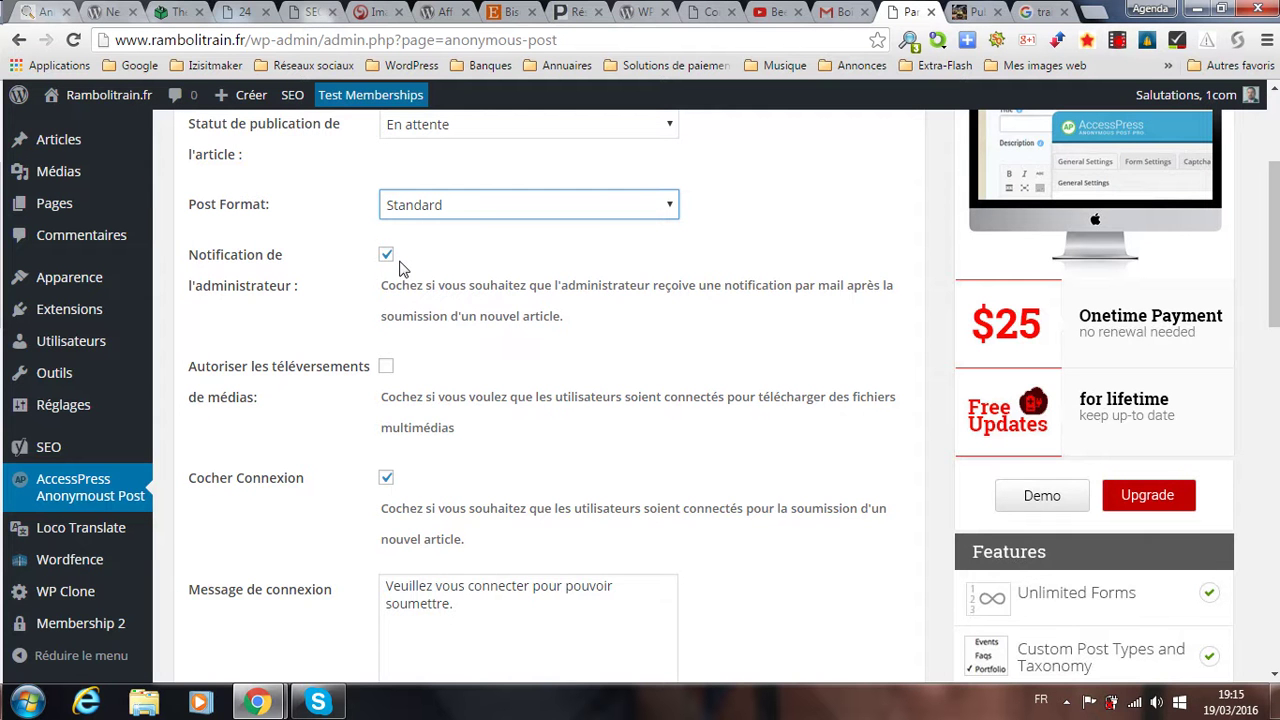
scroll(402, 250, up, 1)
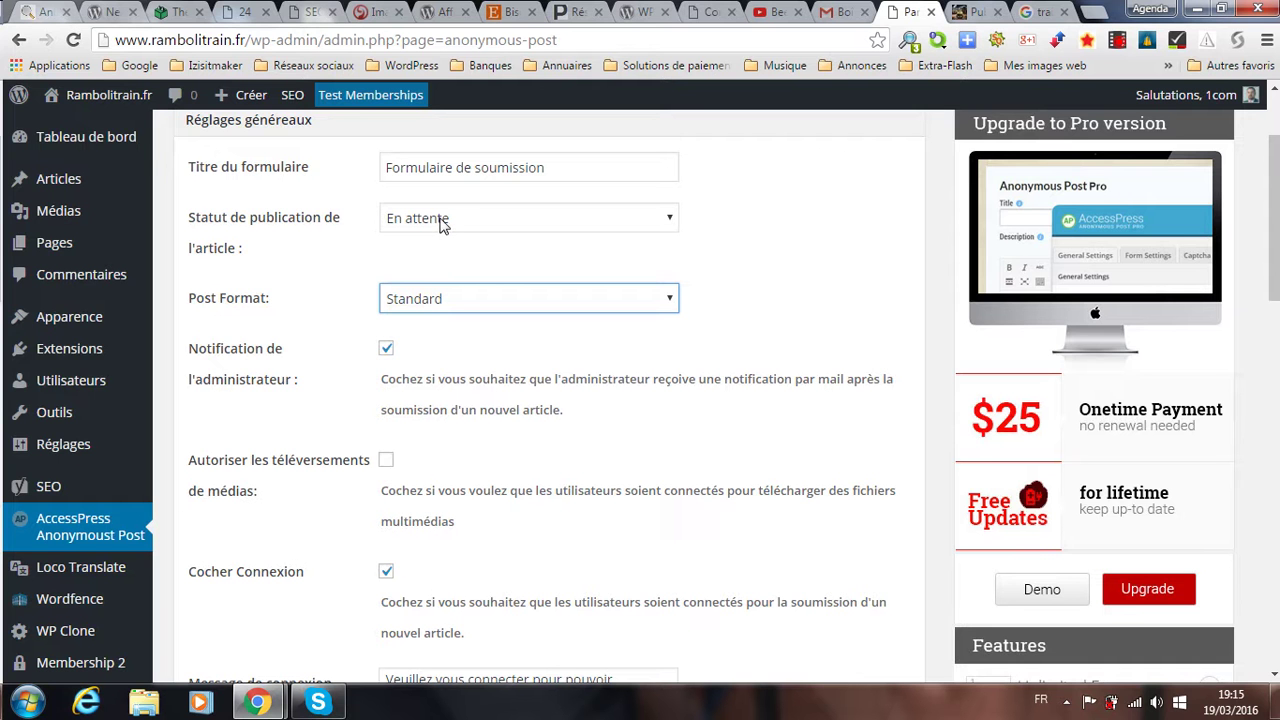
click(443, 225)
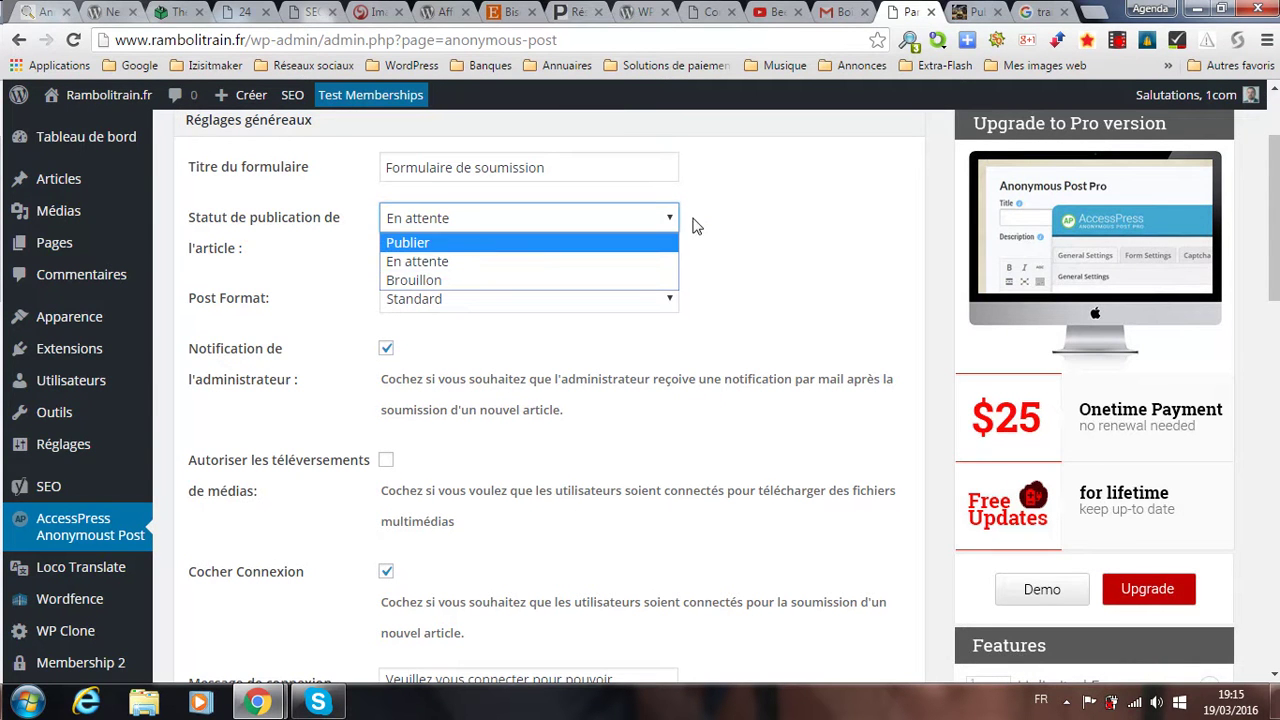
click(648, 218)
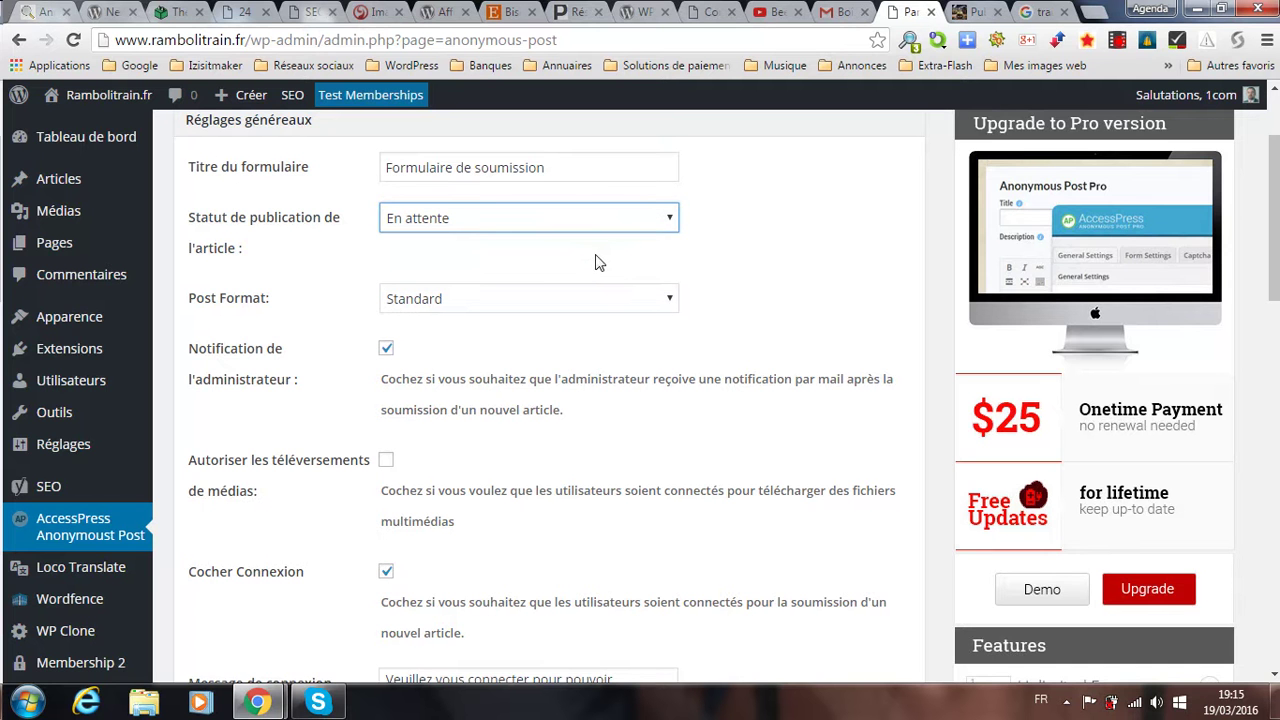
Step: Examine the remaining general settings, from media uploads and login requirement to author assignment, redirect URL and submission message
drag(1274, 205, 1190, 282)
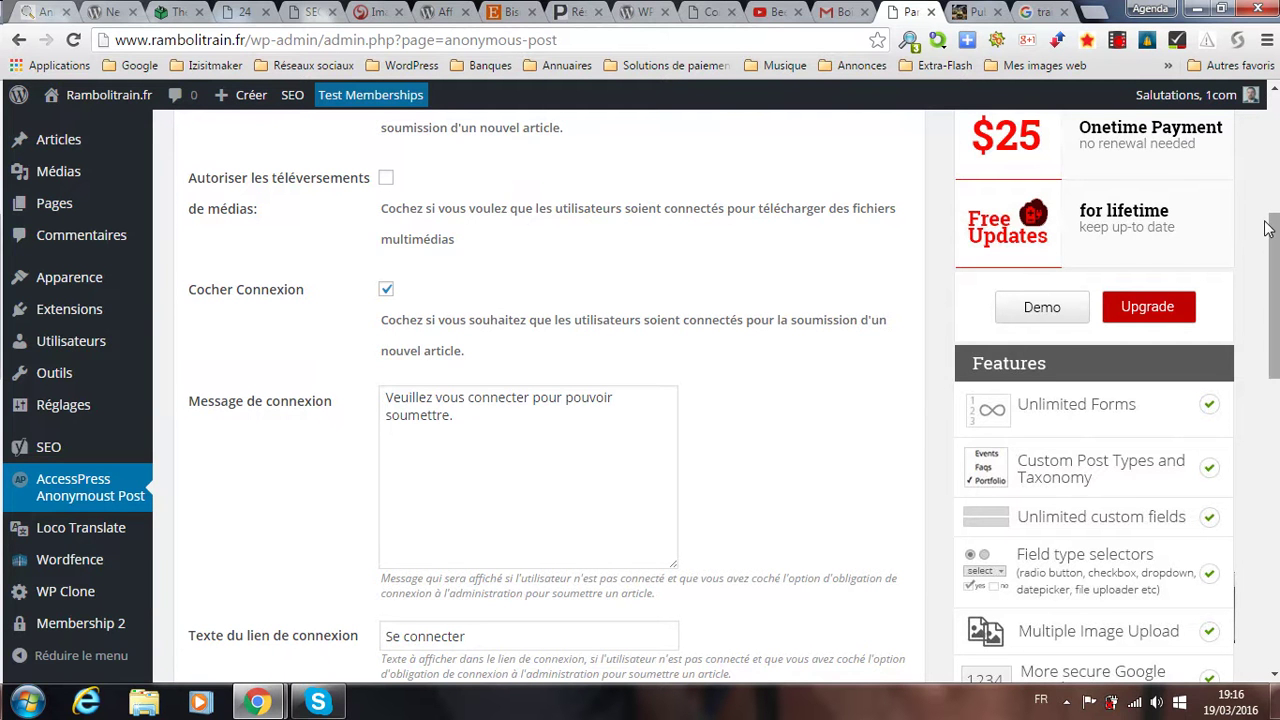
drag(1268, 228, 1276, 252)
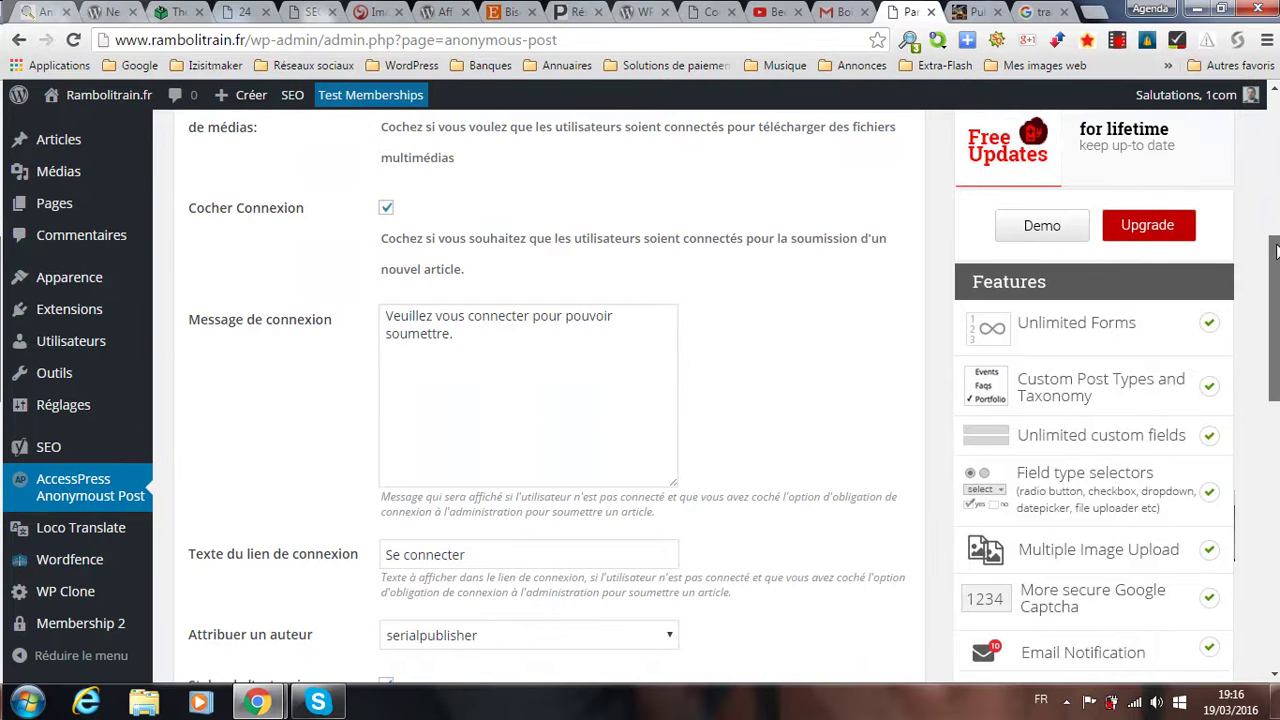
scroll(1276, 252, down, 1)
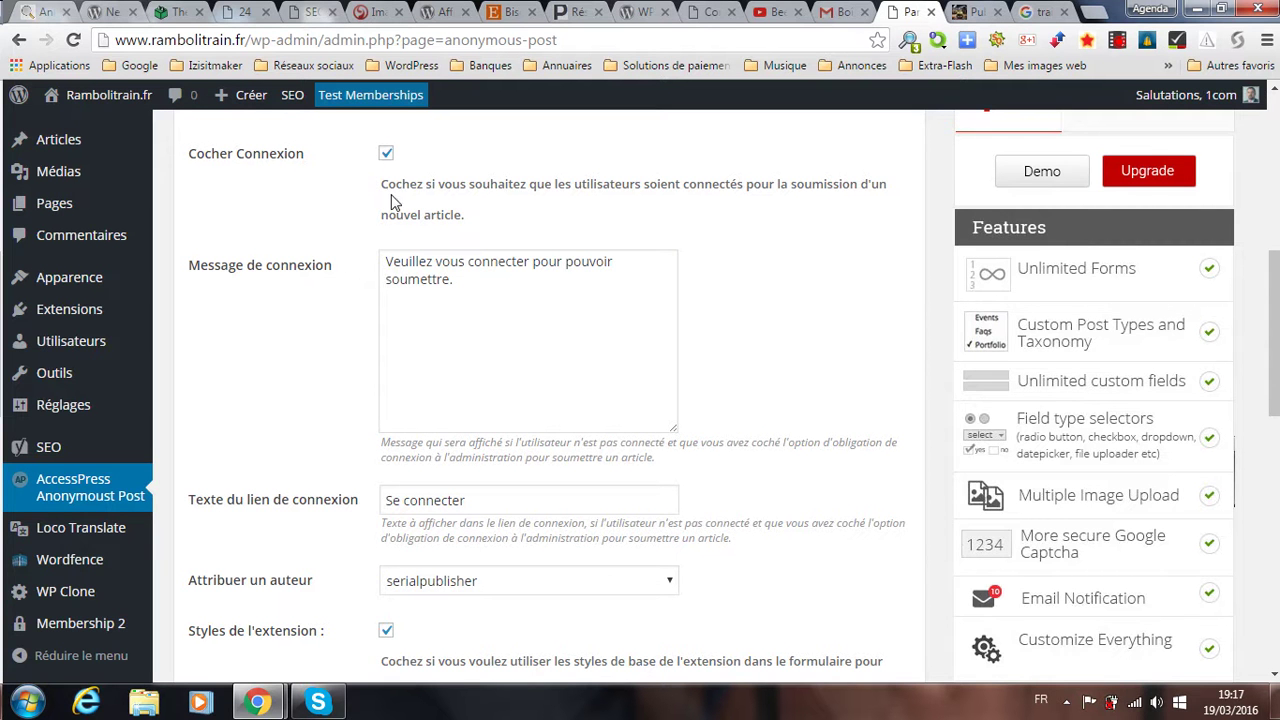
scroll(294, 234, down, 1)
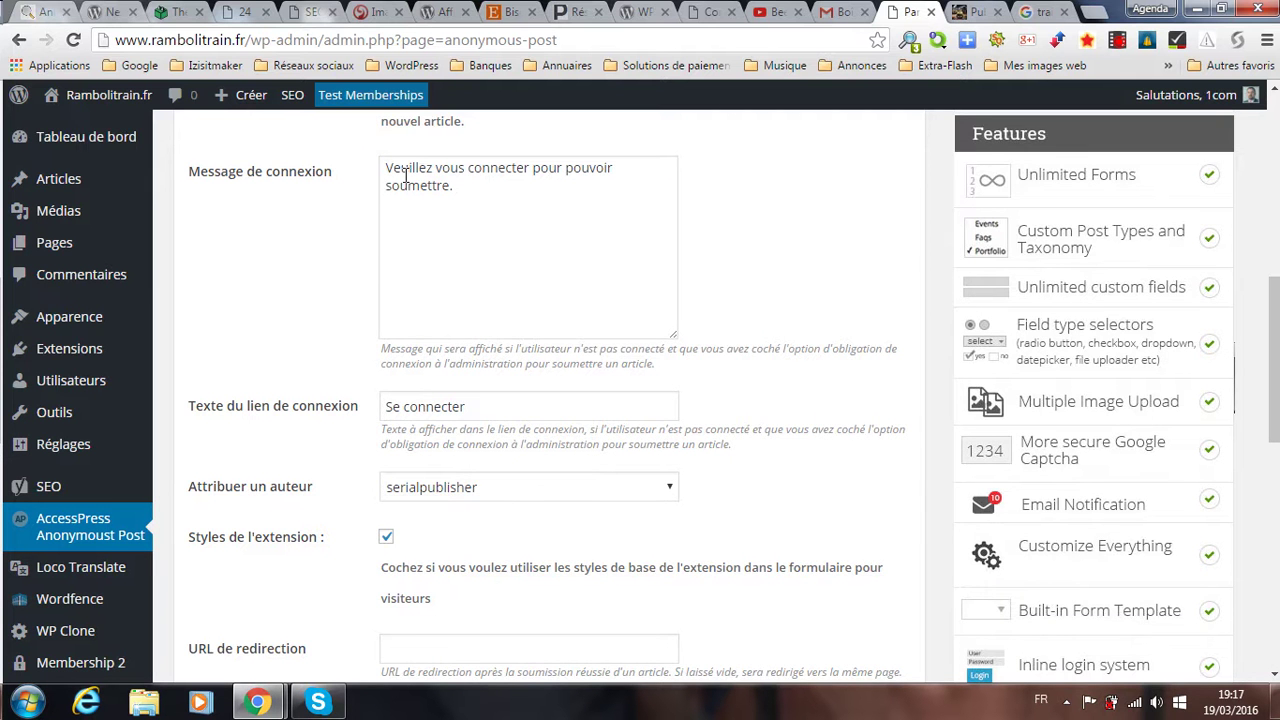
scroll(519, 221, down, 2)
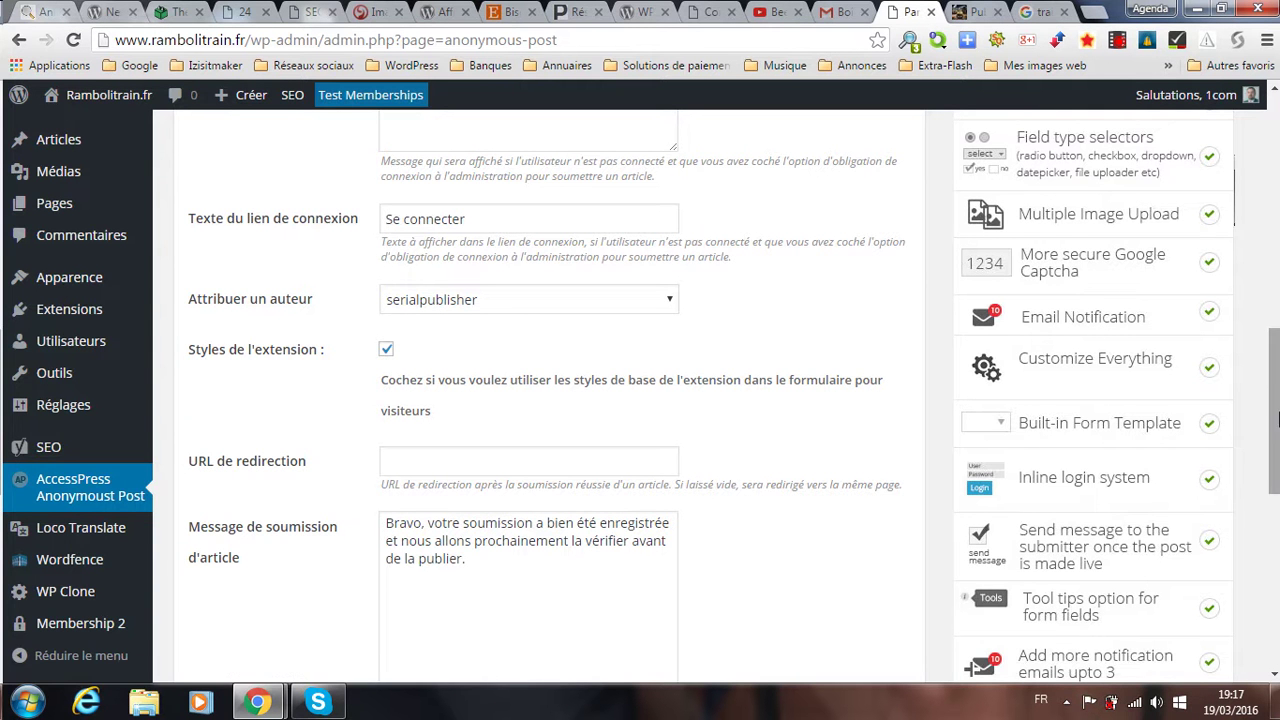
scroll(1272, 387, down, 3)
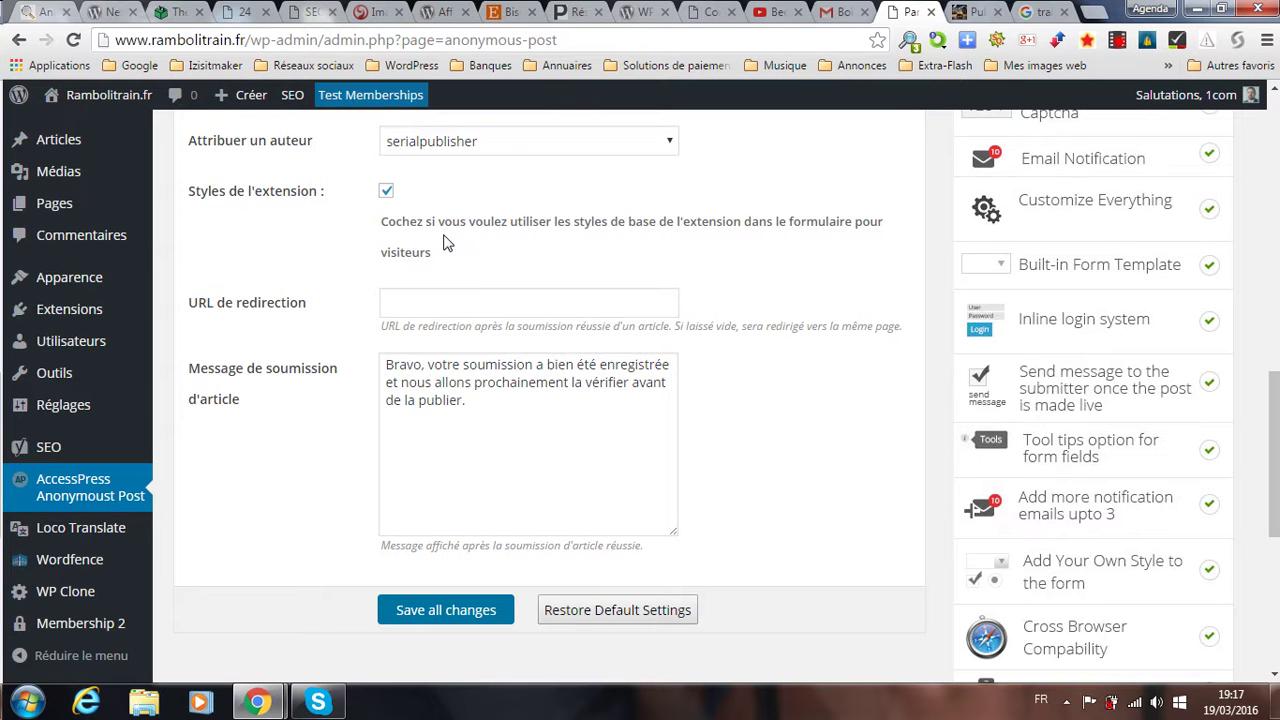
click(427, 298)
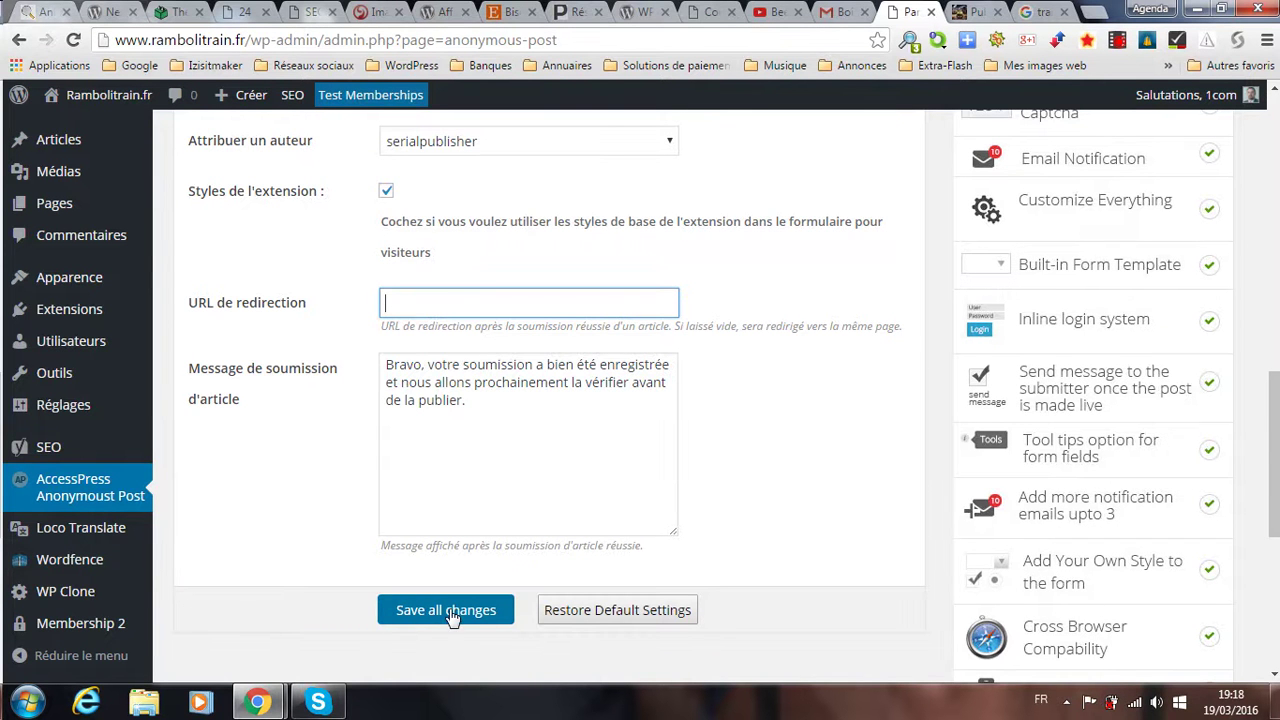
Step: Open the form settings and review which article and author fields are displayed, required and given error messages
drag(1275, 461, 1276, 167)
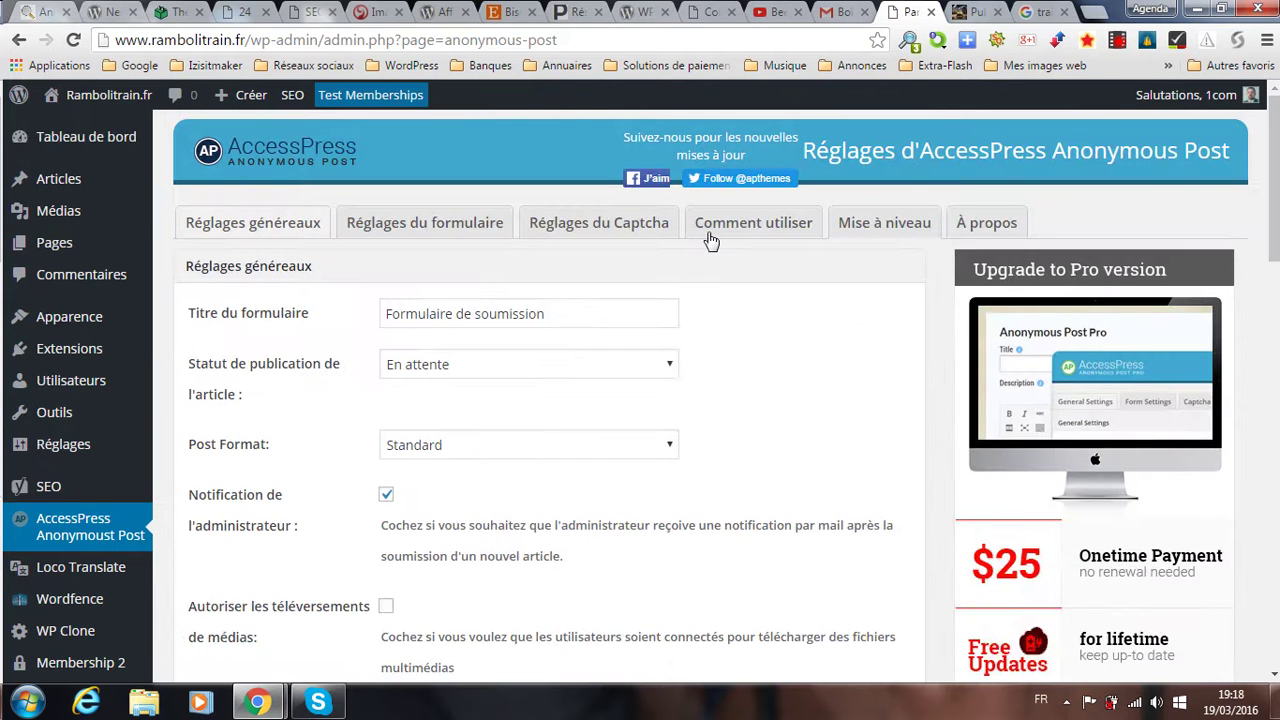
click(406, 222)
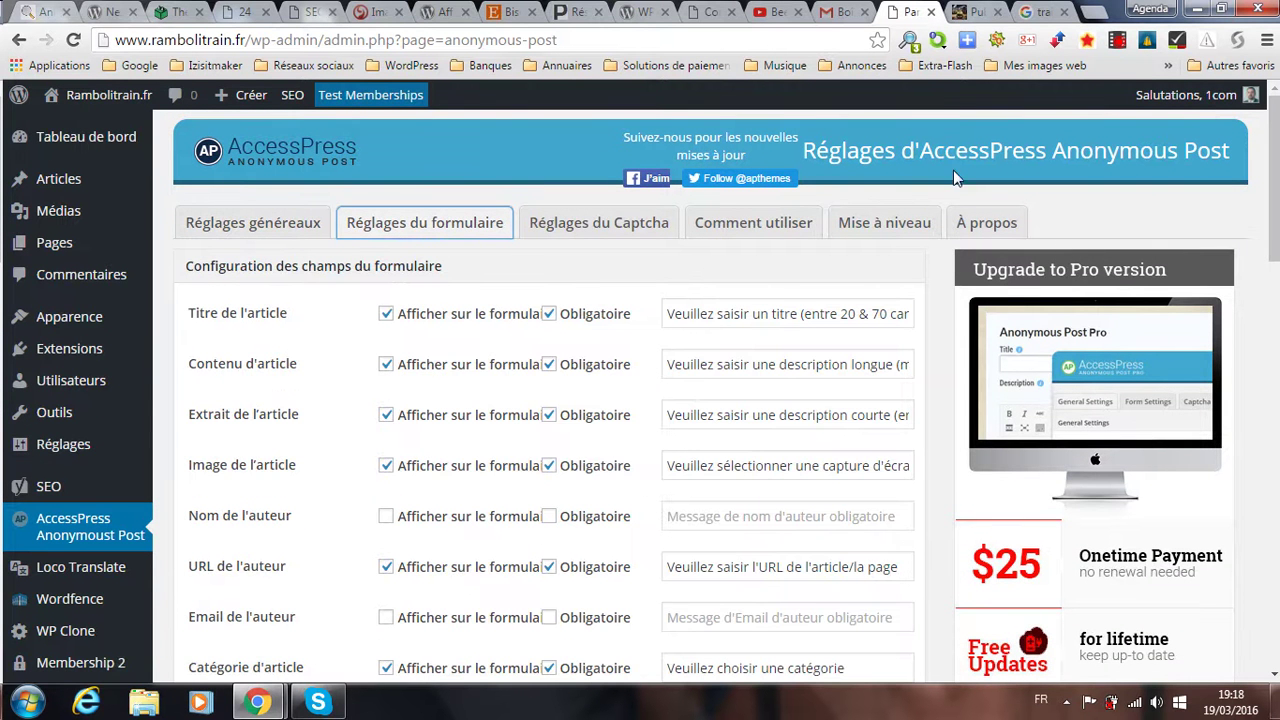
drag(1276, 163, 1278, 201)
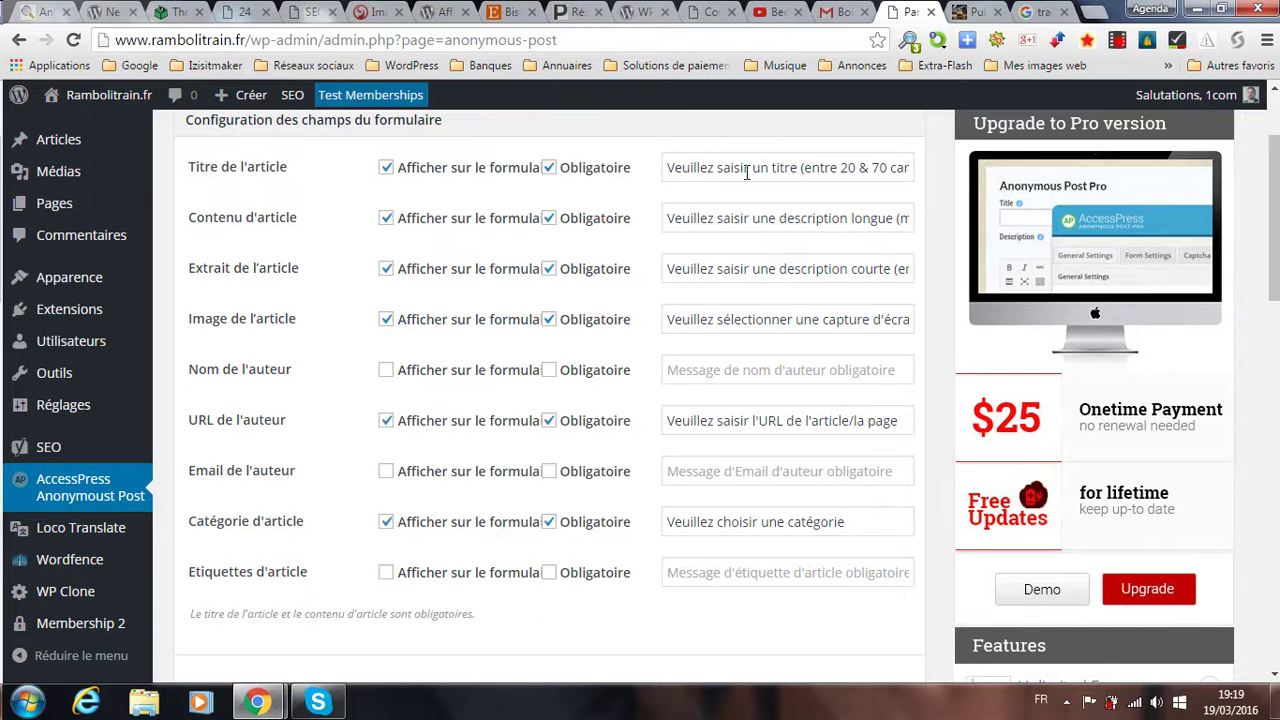
Step: Return to the publishing page and submit the empty form to test its required-field messages
click(968, 11)
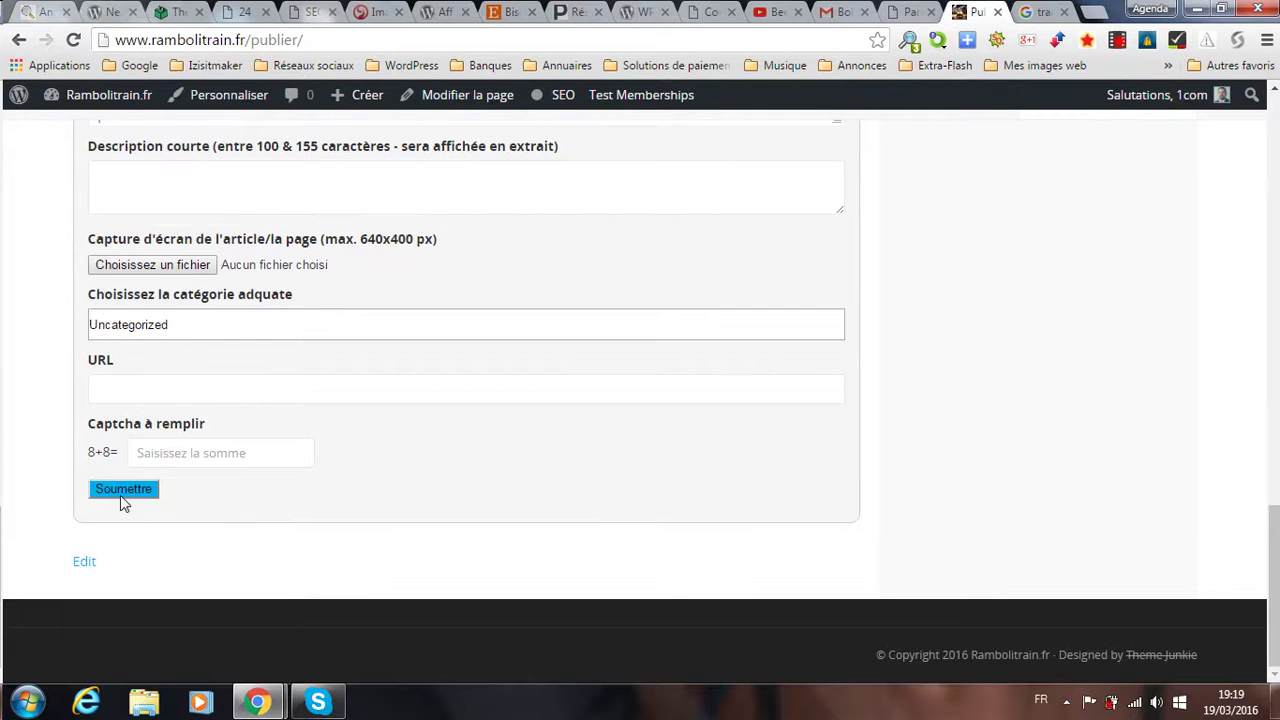
click(121, 495)
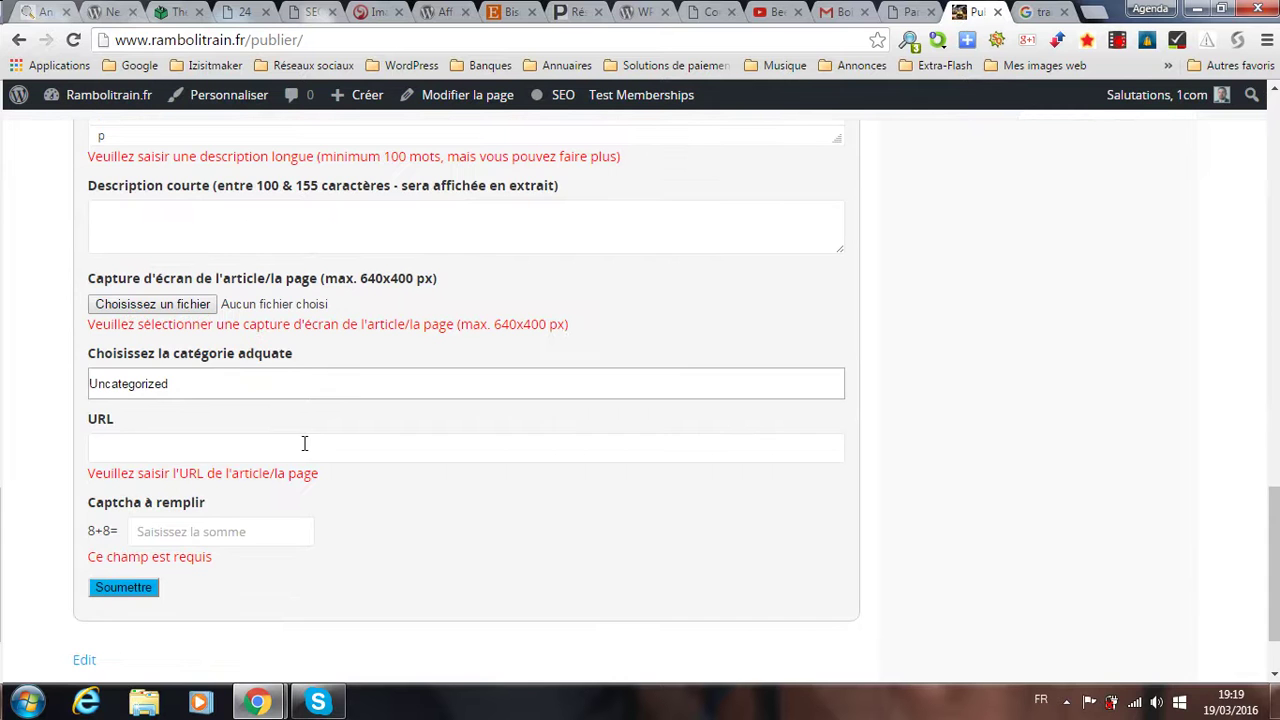
Step: Review the required-field messages along the submission form, from the title down to the long description
scroll(676, 354, up, 15)
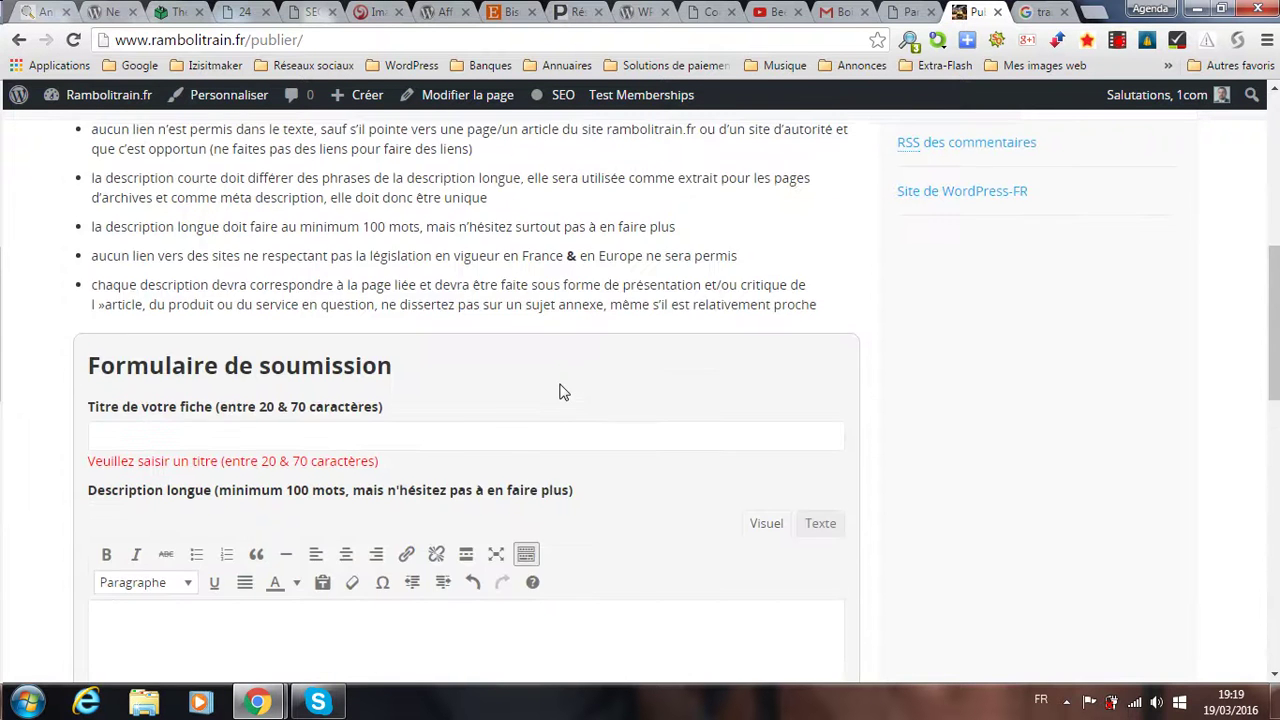
scroll(560, 391, down, 10)
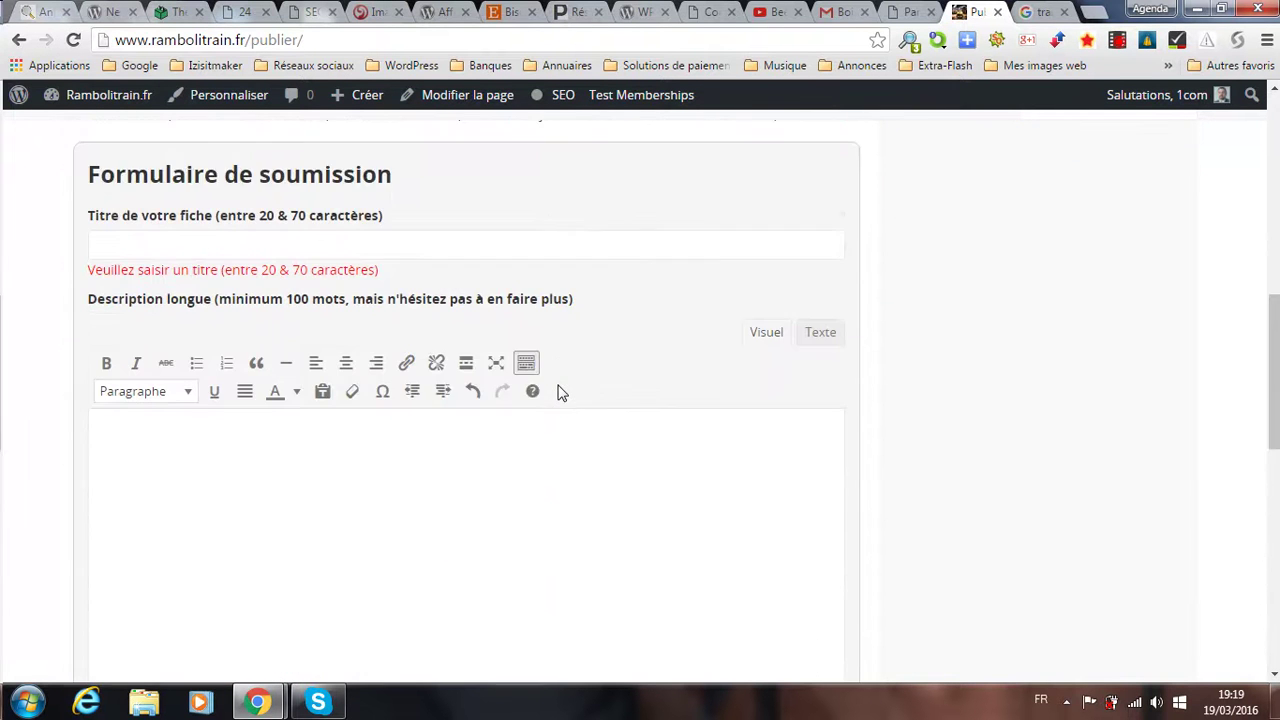
scroll(559, 385, up, 1)
Step: Return to the plugin's form settings and view the choices for the default article category
click(910, 11)
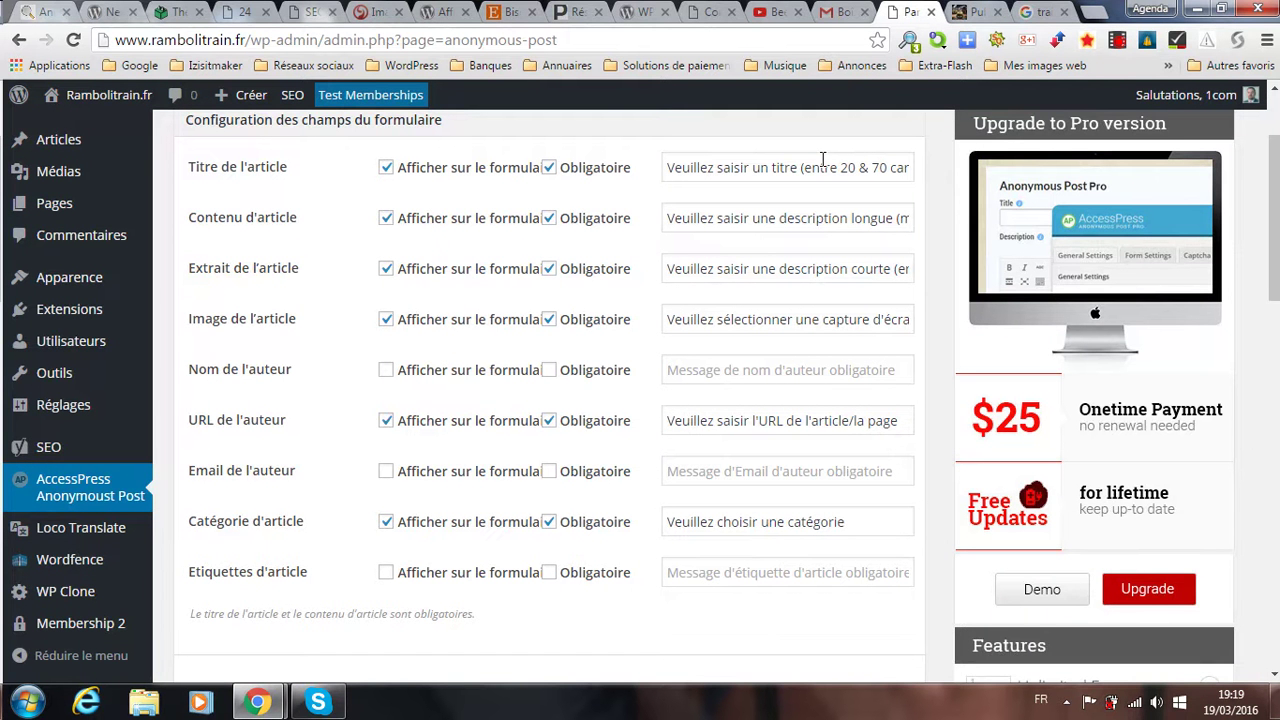
scroll(620, 605, down, 4)
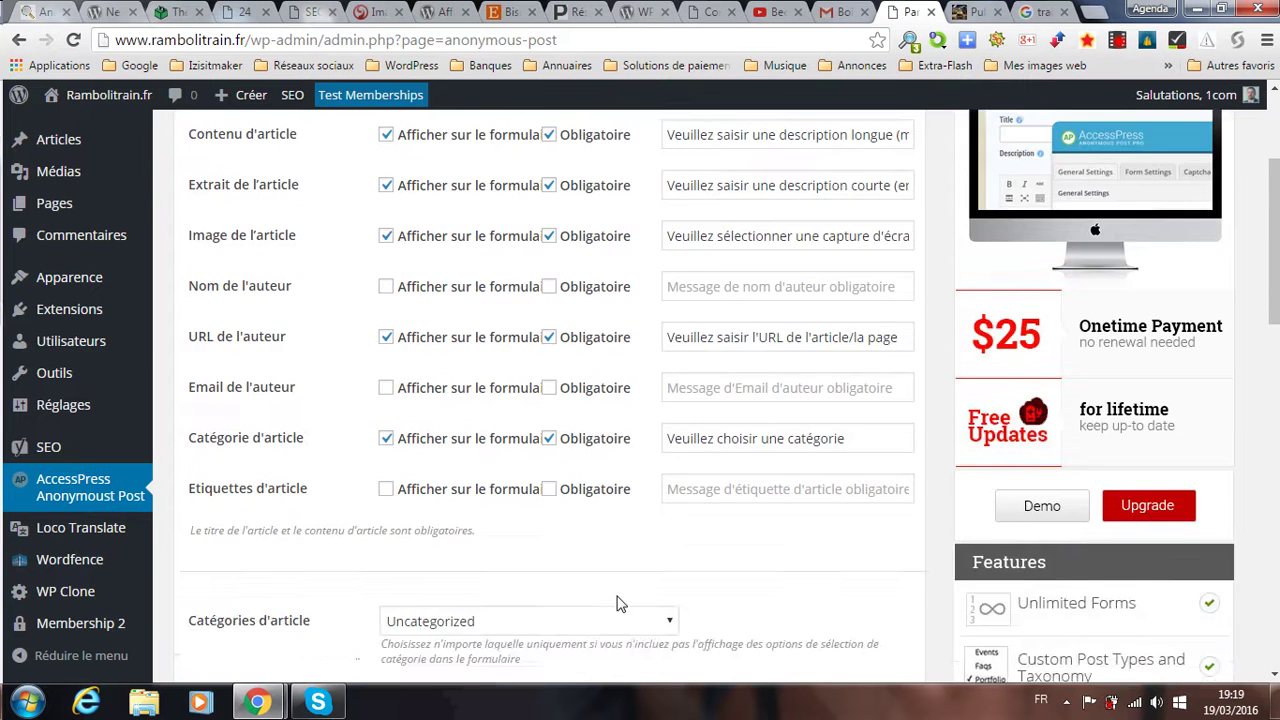
scroll(661, 489, down, 1)
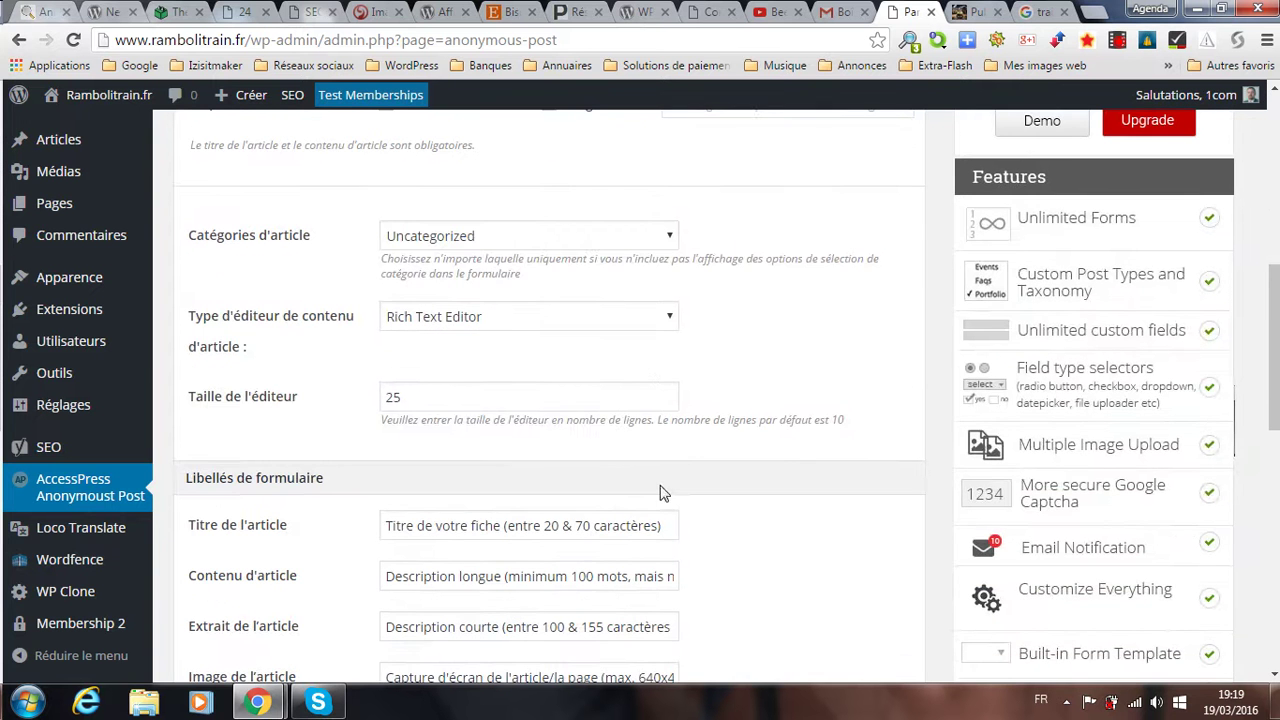
click(486, 237)
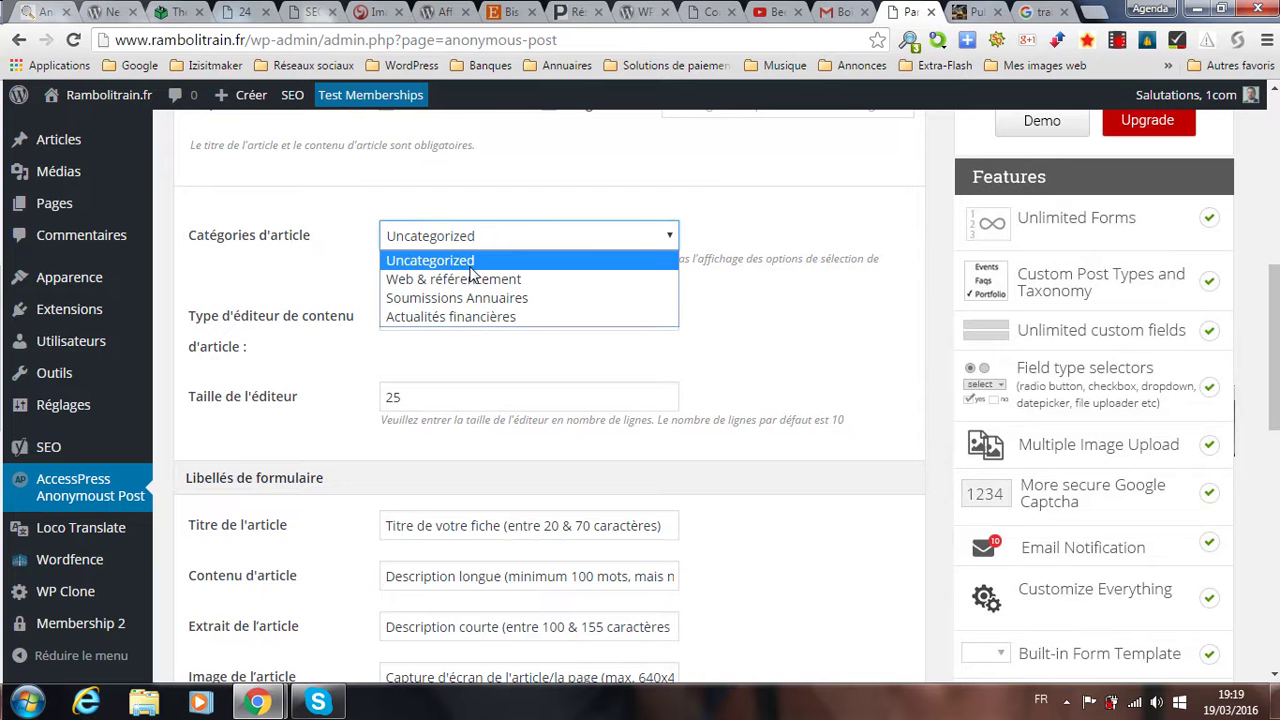
click(755, 222)
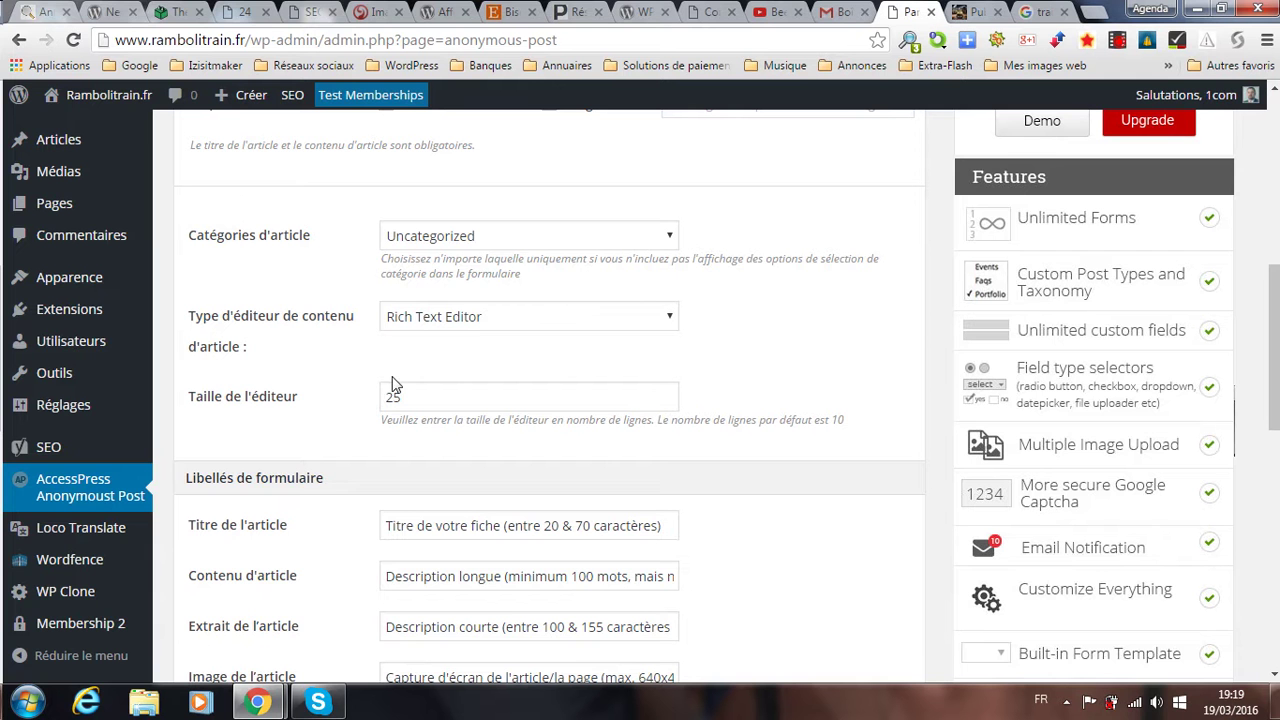
Step: View the available content editor types and check the editor size setting
click(570, 317)
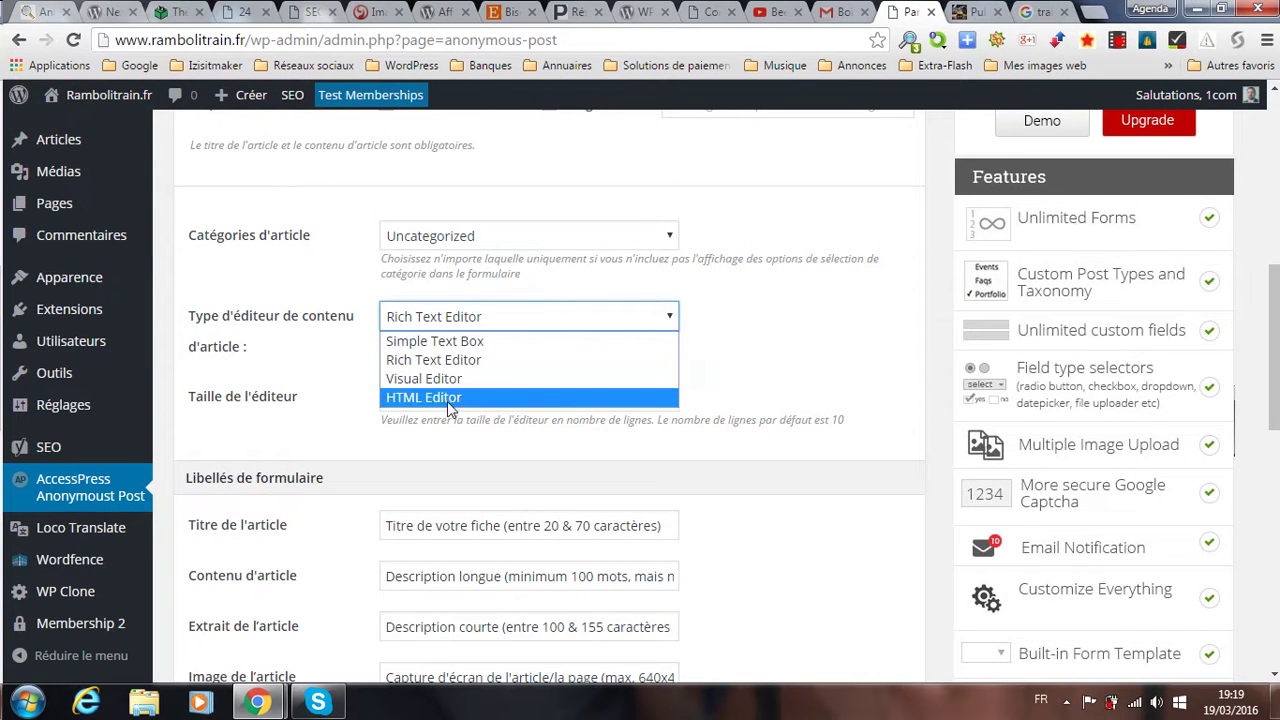
click(344, 420)
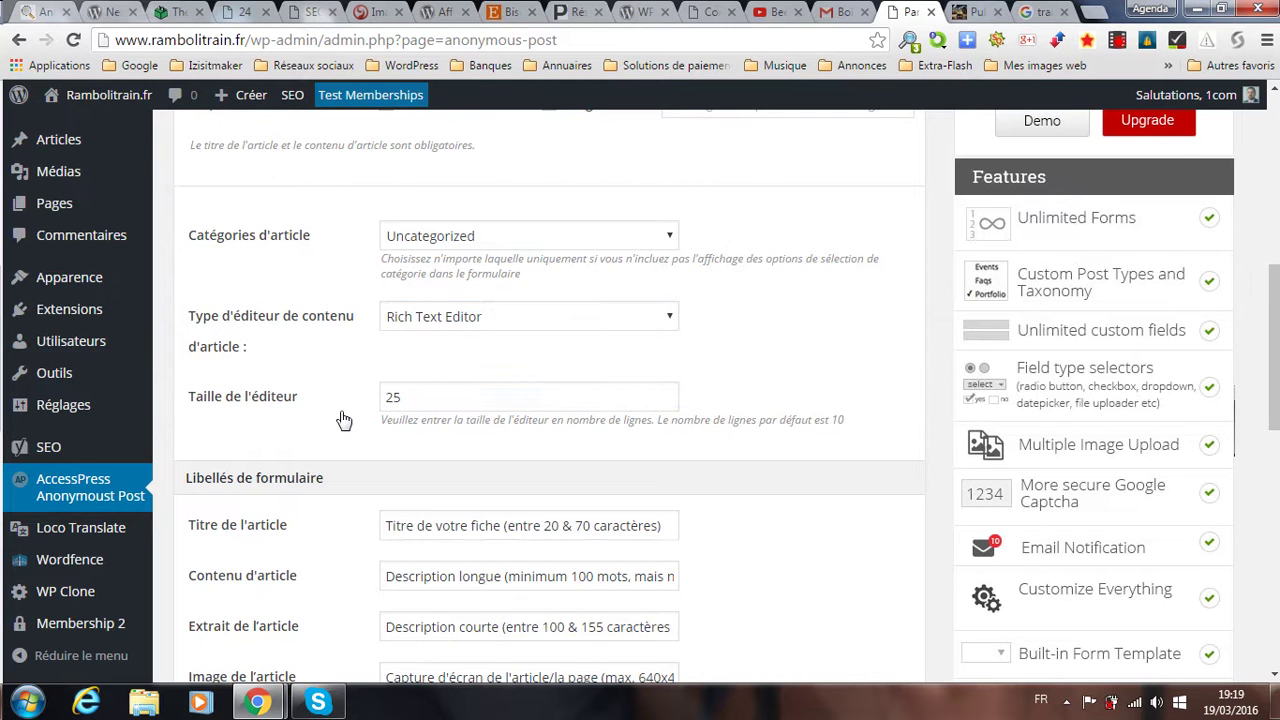
scroll(344, 420, down, 1)
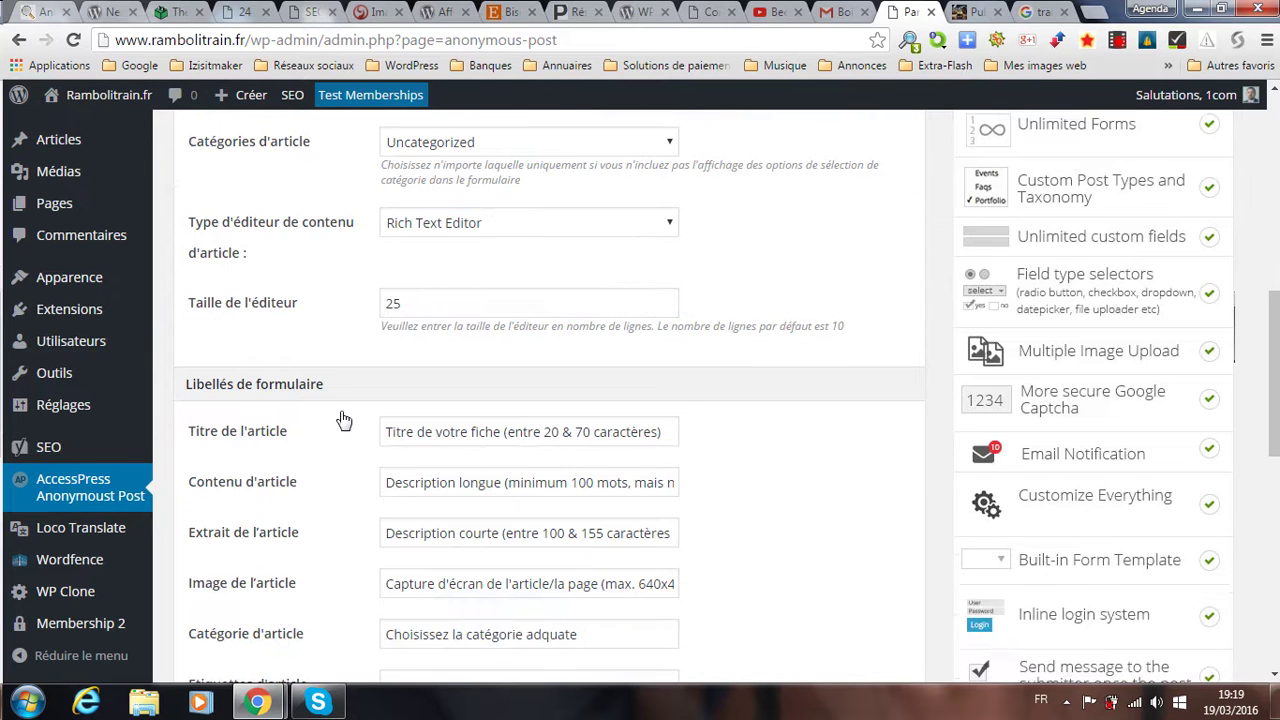
Step: Check the long description editor on the publishing page and place the cursor in its text area
click(965, 10)
scroll(560, 294, down, 3)
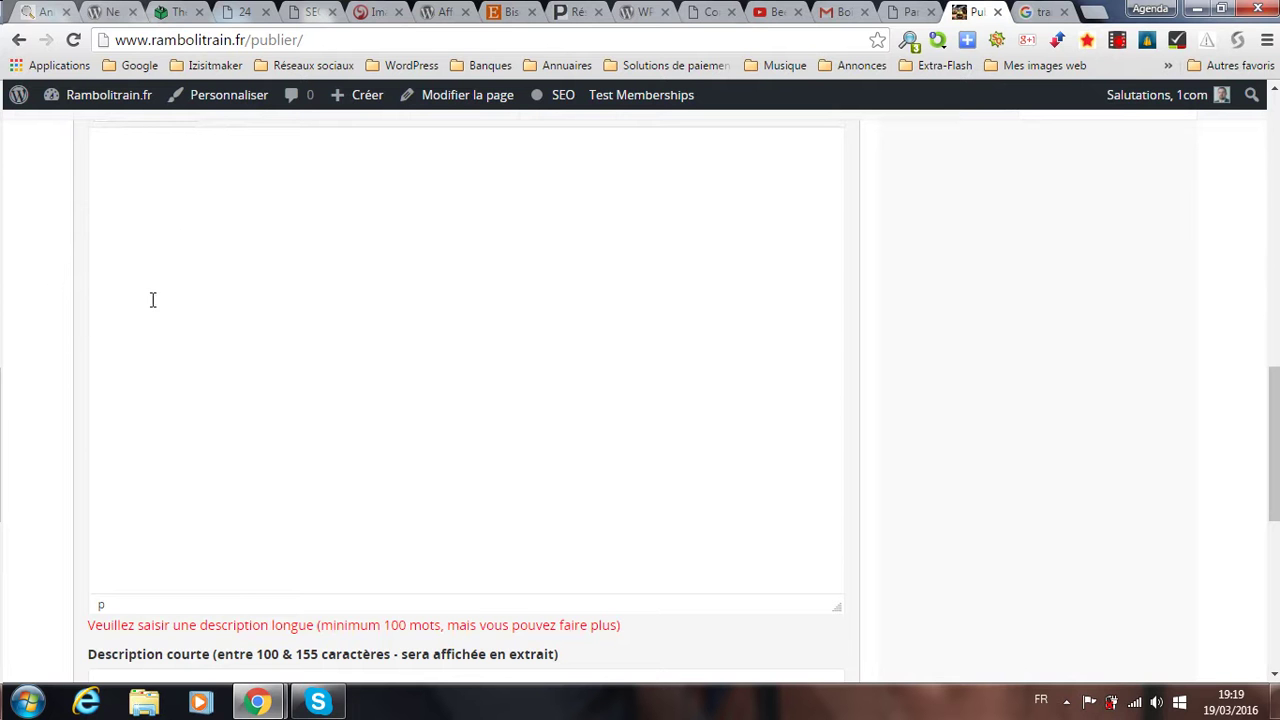
click(340, 371)
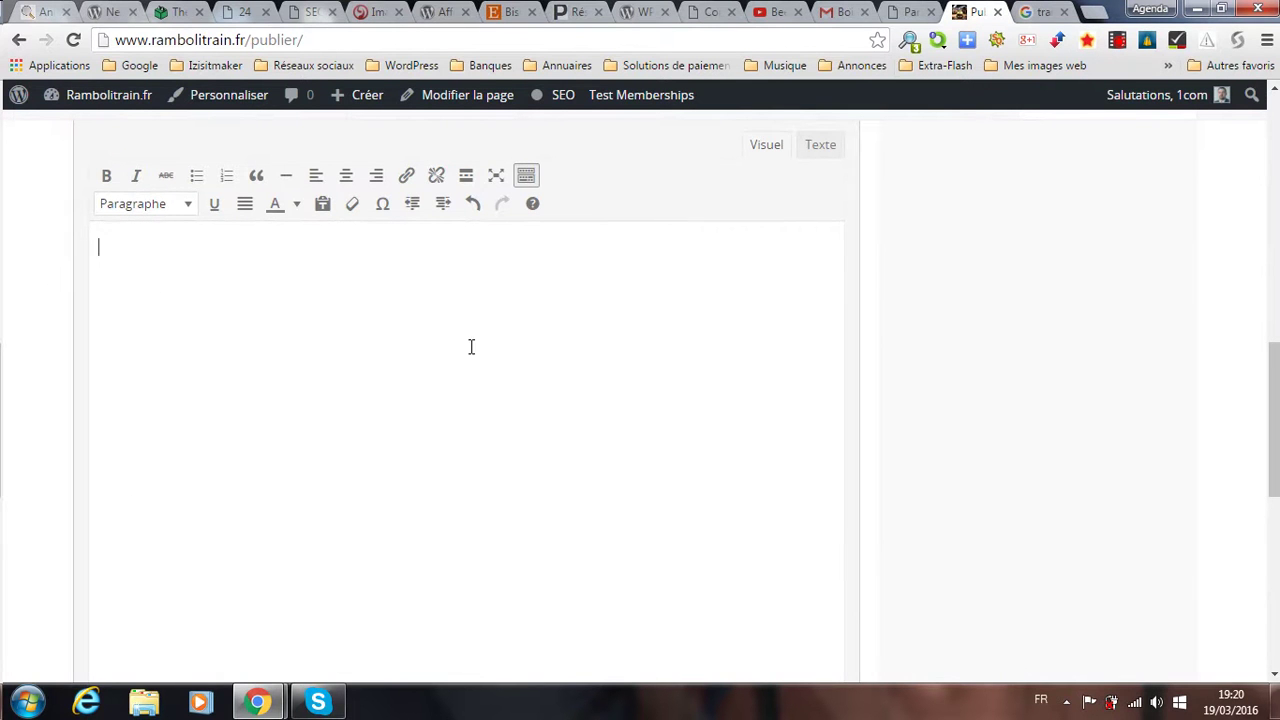
Step: Go back to the form settings and examine the custom labels for the article and author fields
click(913, 11)
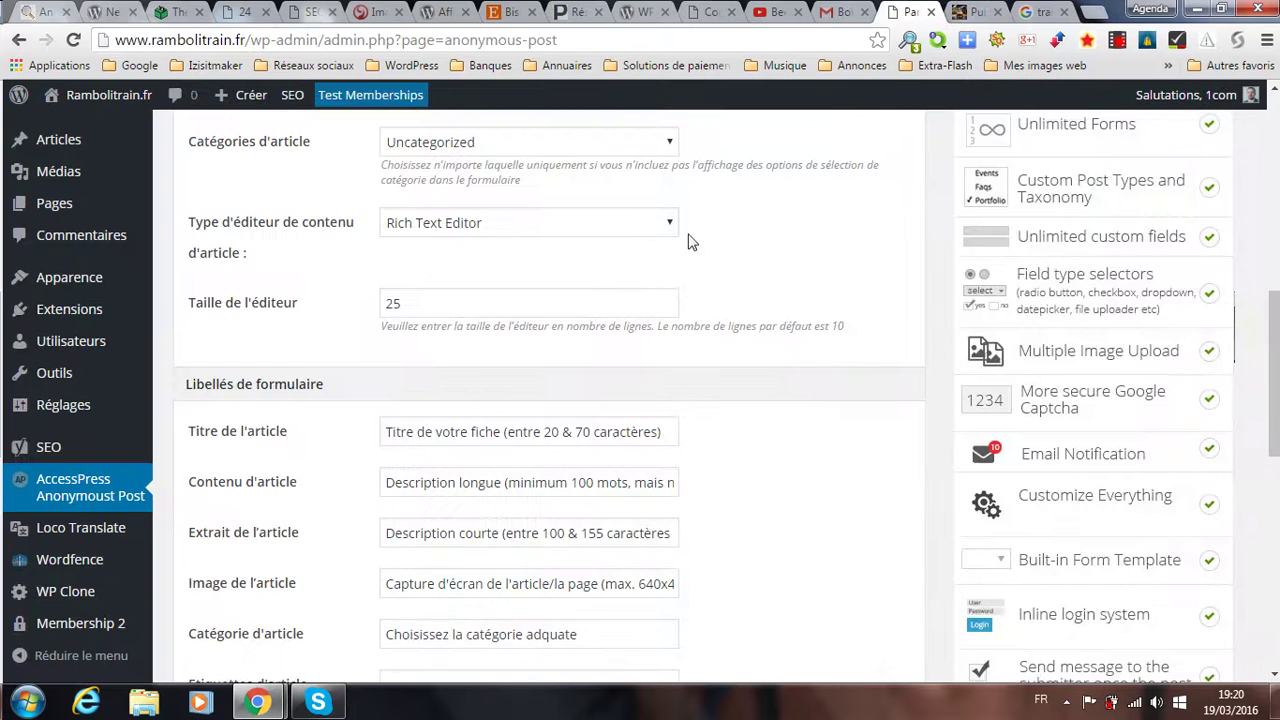
scroll(605, 292, down, 3)
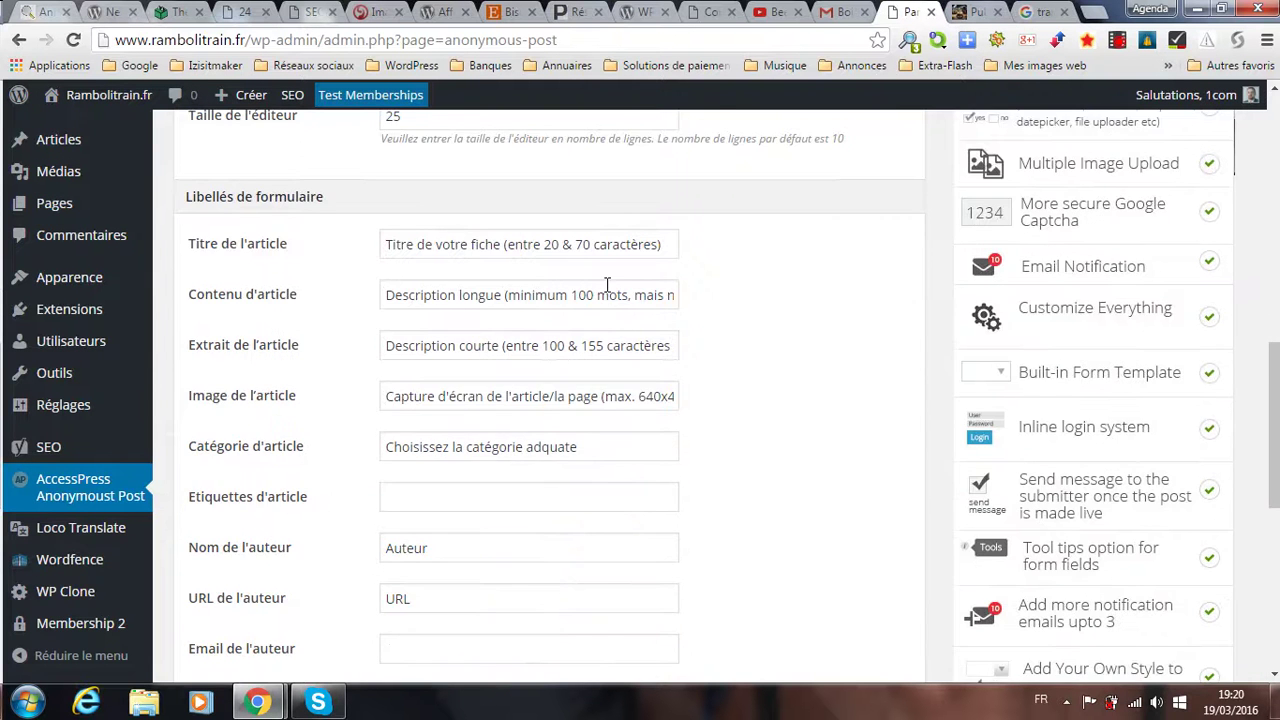
scroll(605, 292, up, 1)
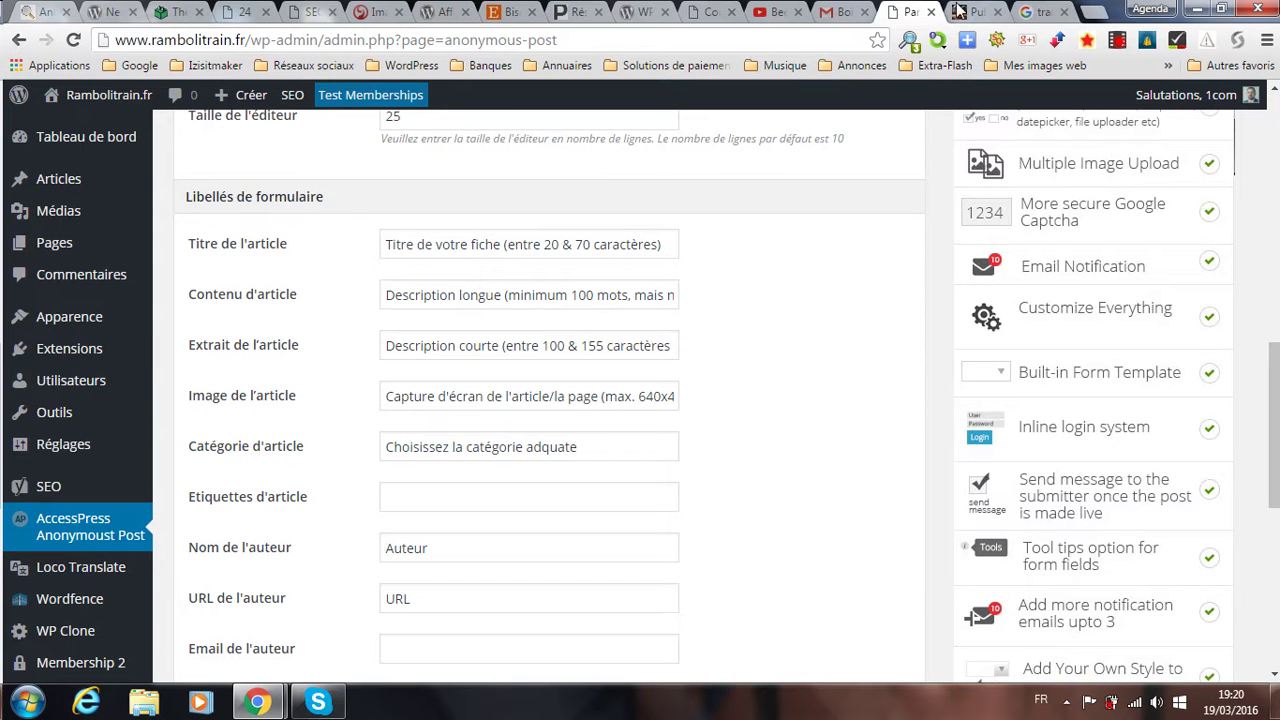
Step: Find the title field on the publishing page and highlight its label to show where the custom label appears
key(ctrl+Tab)
scroll(600, 220, up, 5)
scroll(505, 258, up, 5)
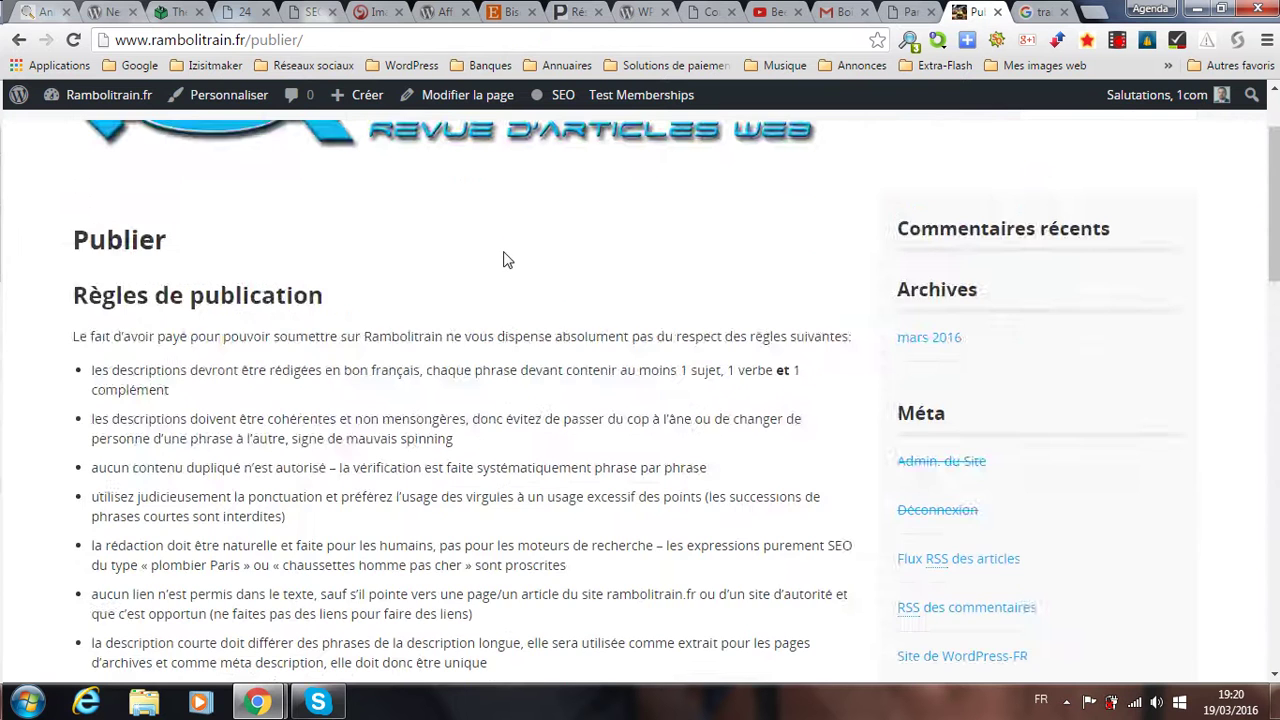
scroll(503, 257, down, 10)
scroll(493, 258, up, 1)
scroll(493, 258, up, 1)
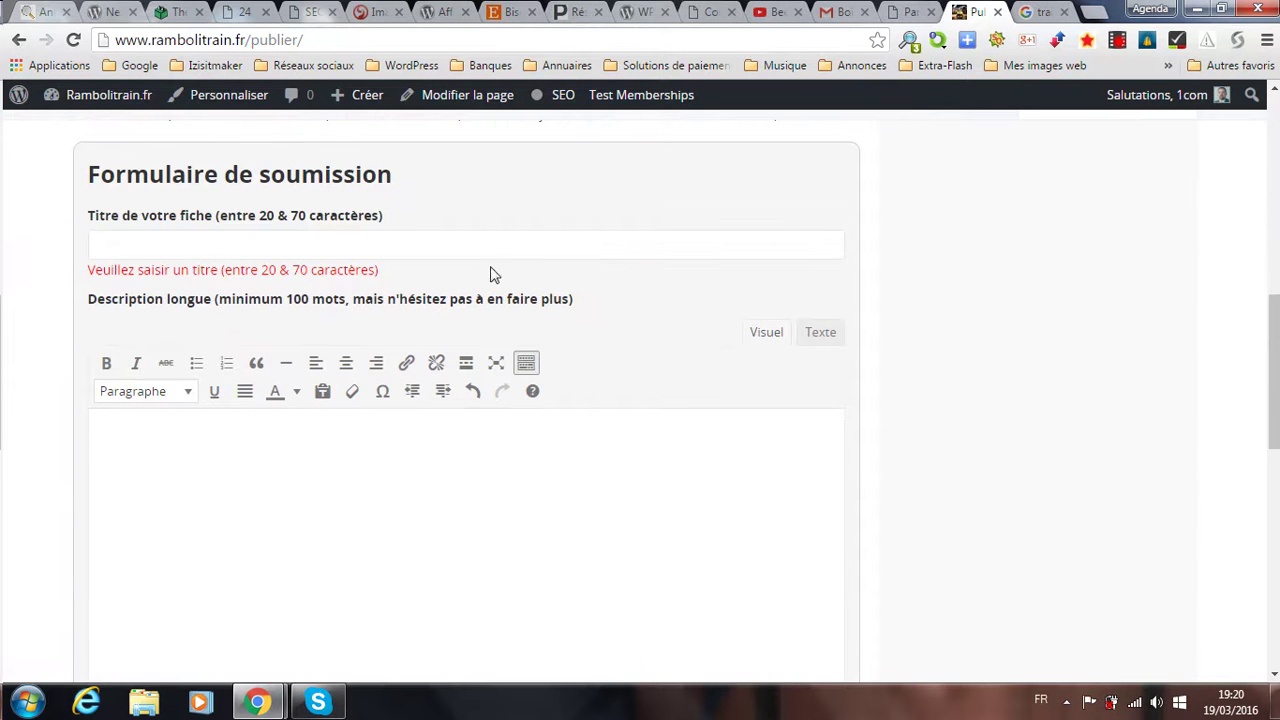
drag(95, 222, 358, 218)
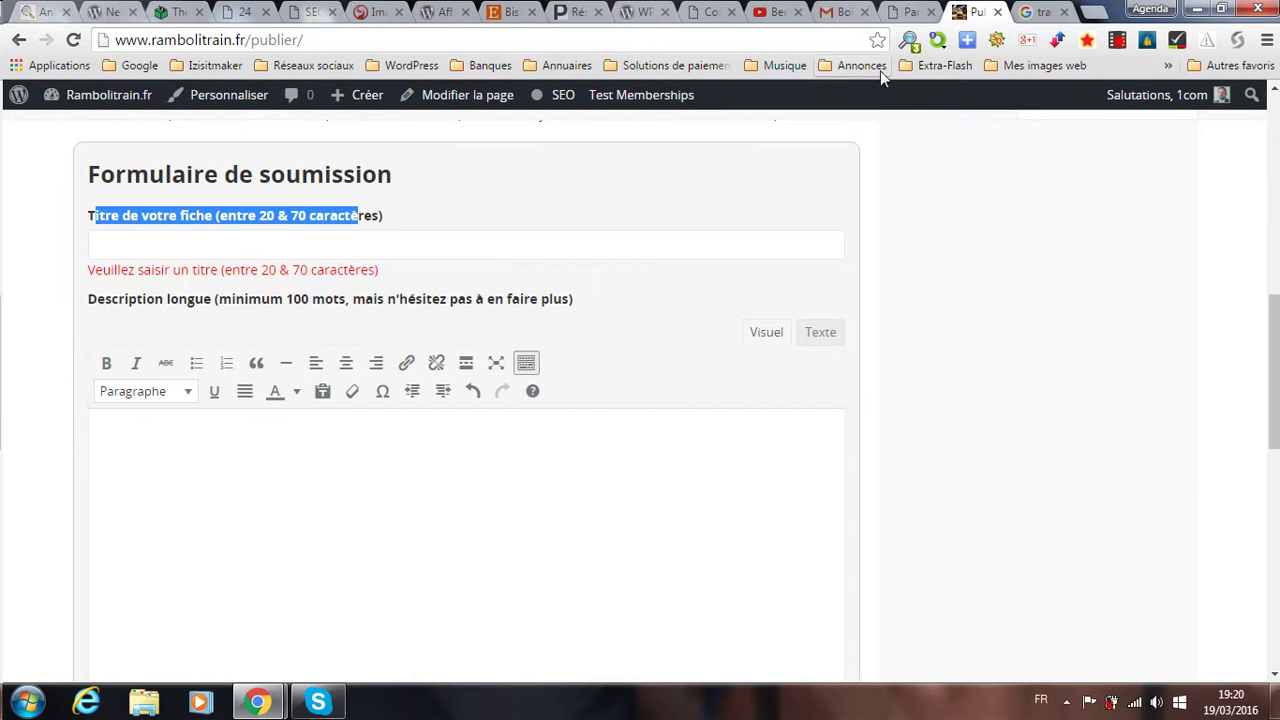
Step: Review the remaining form labels down to the submission button, and compare the button's label on the publishing page
click(908, 10)
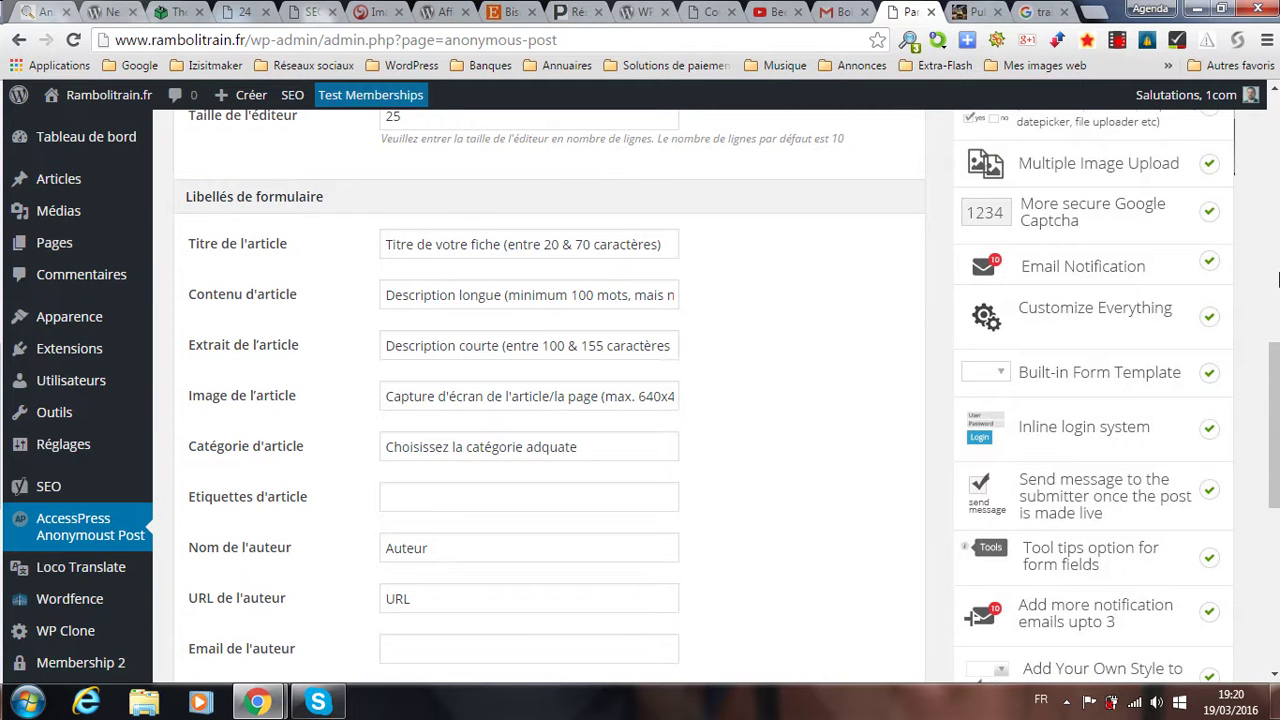
scroll(640, 400, down, 2)
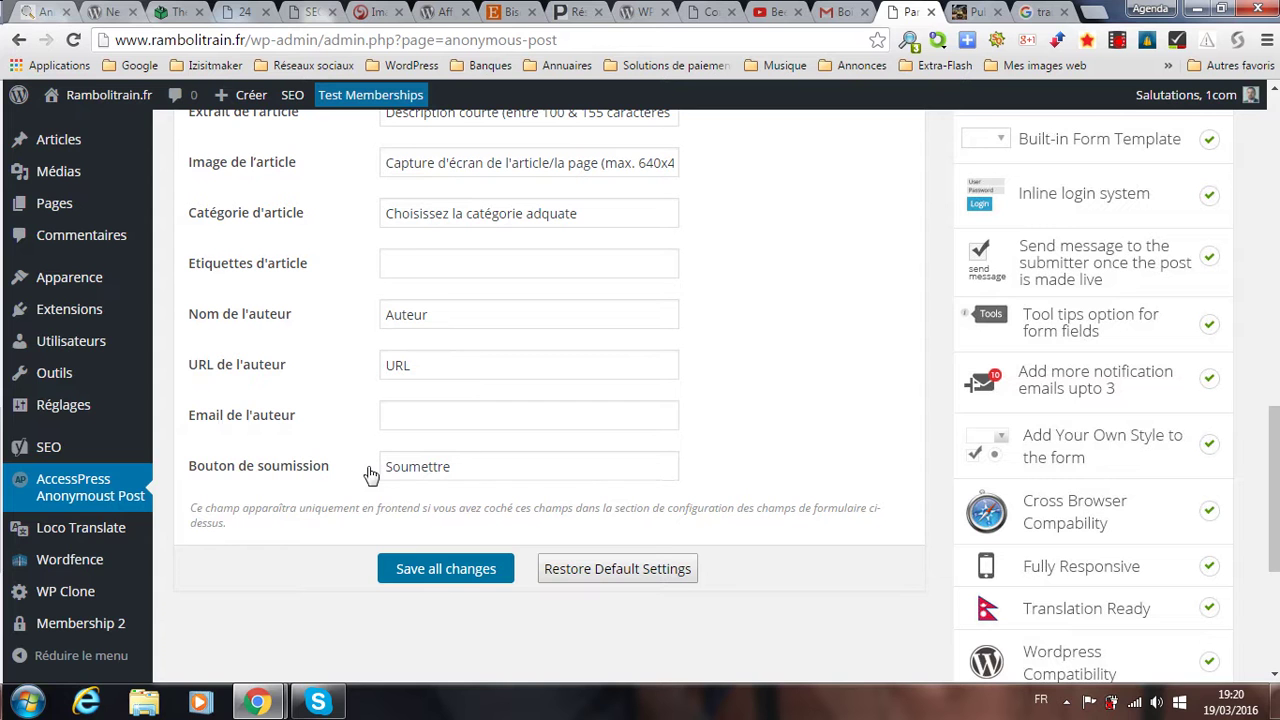
click(969, 18)
scroll(197, 417, down, 10)
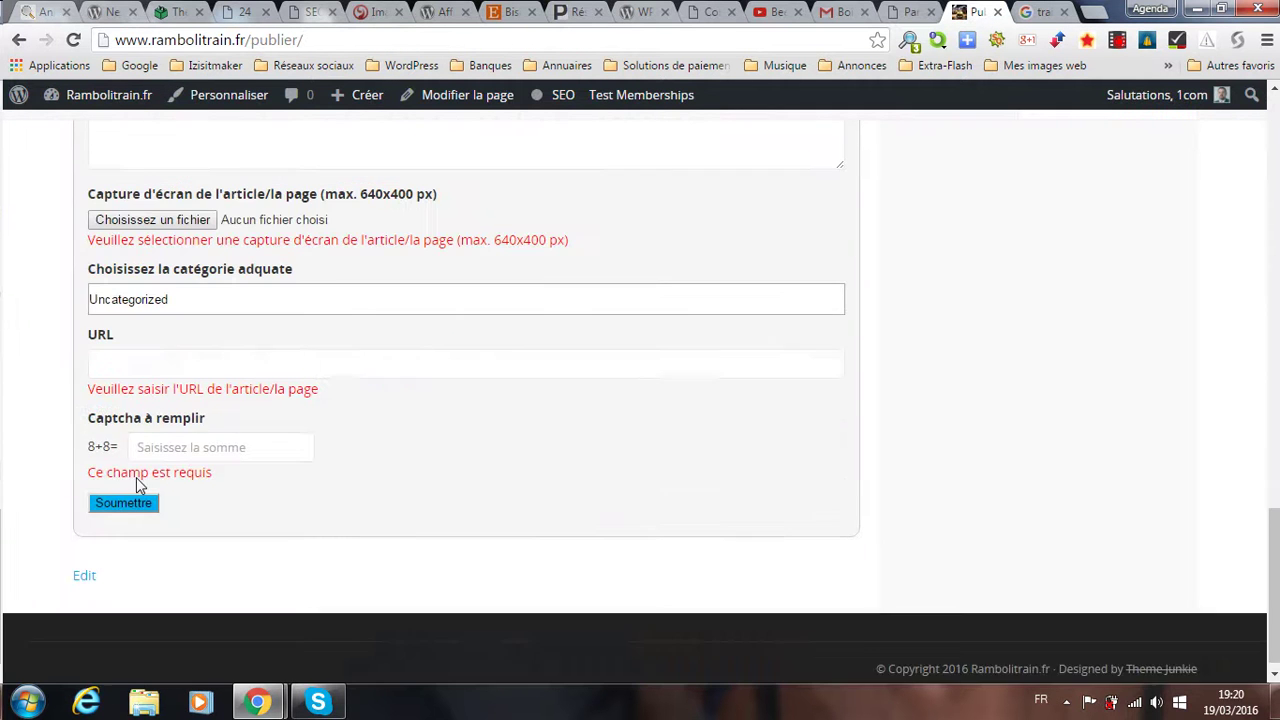
scroll(136, 484, down, 1)
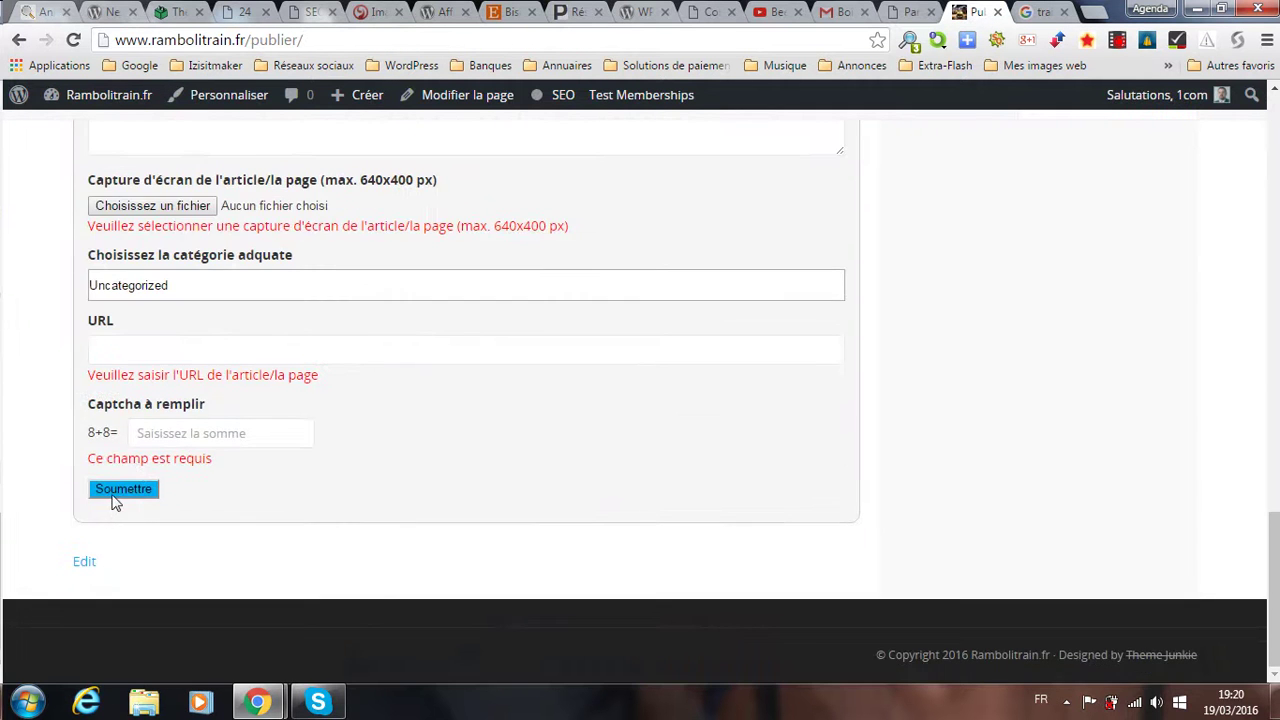
Step: Open the captcha settings, preview the Captcha Google fields and switch the type back to Captcha mathématique
click(905, 12)
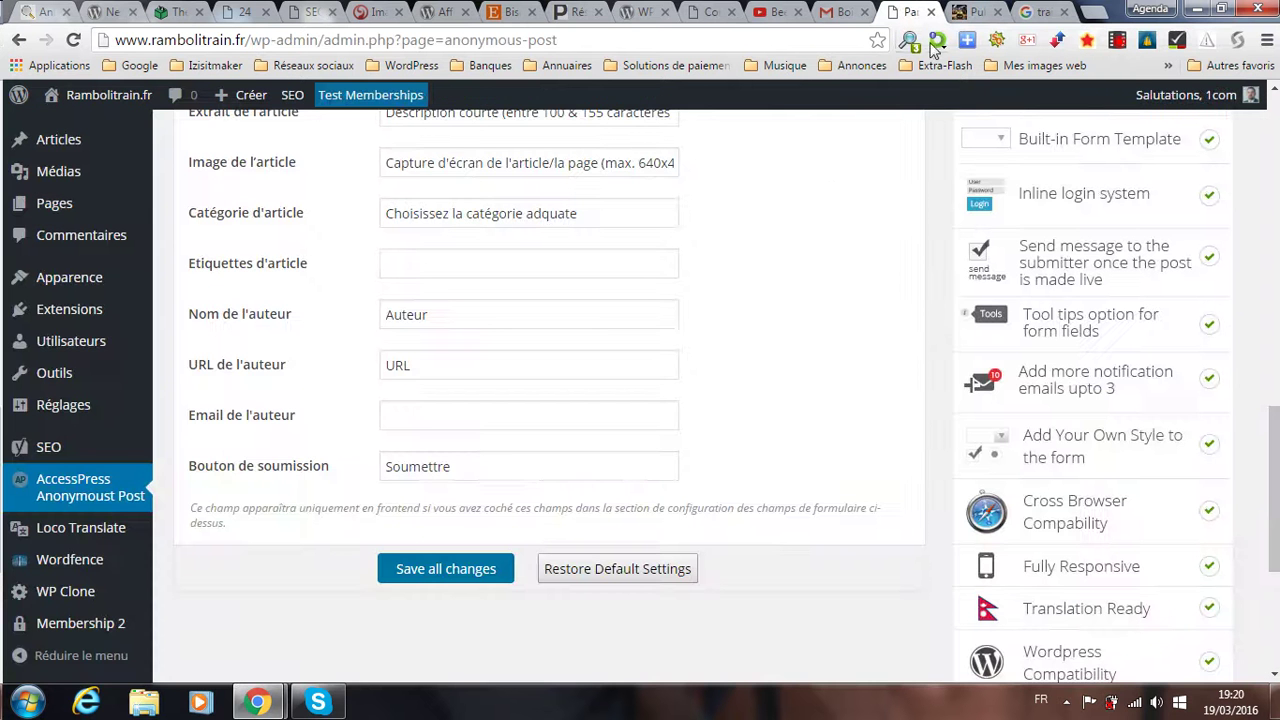
scroll(545, 415, up, 10)
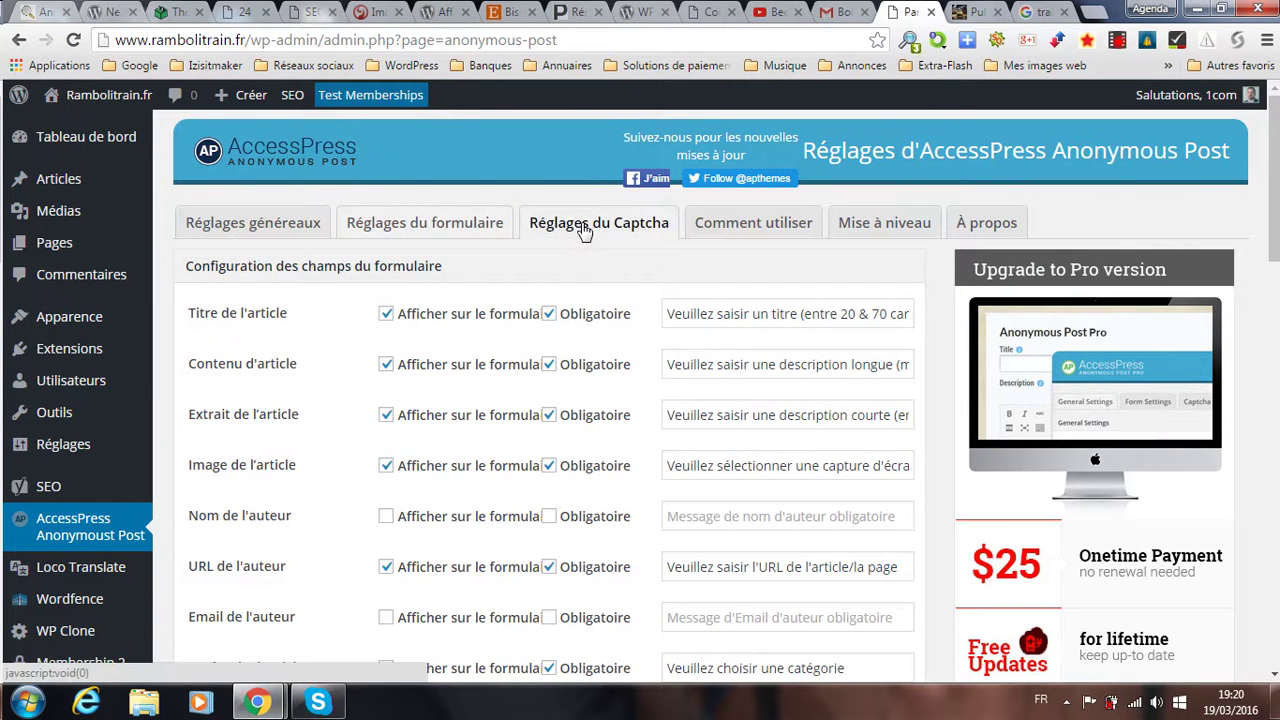
click(585, 228)
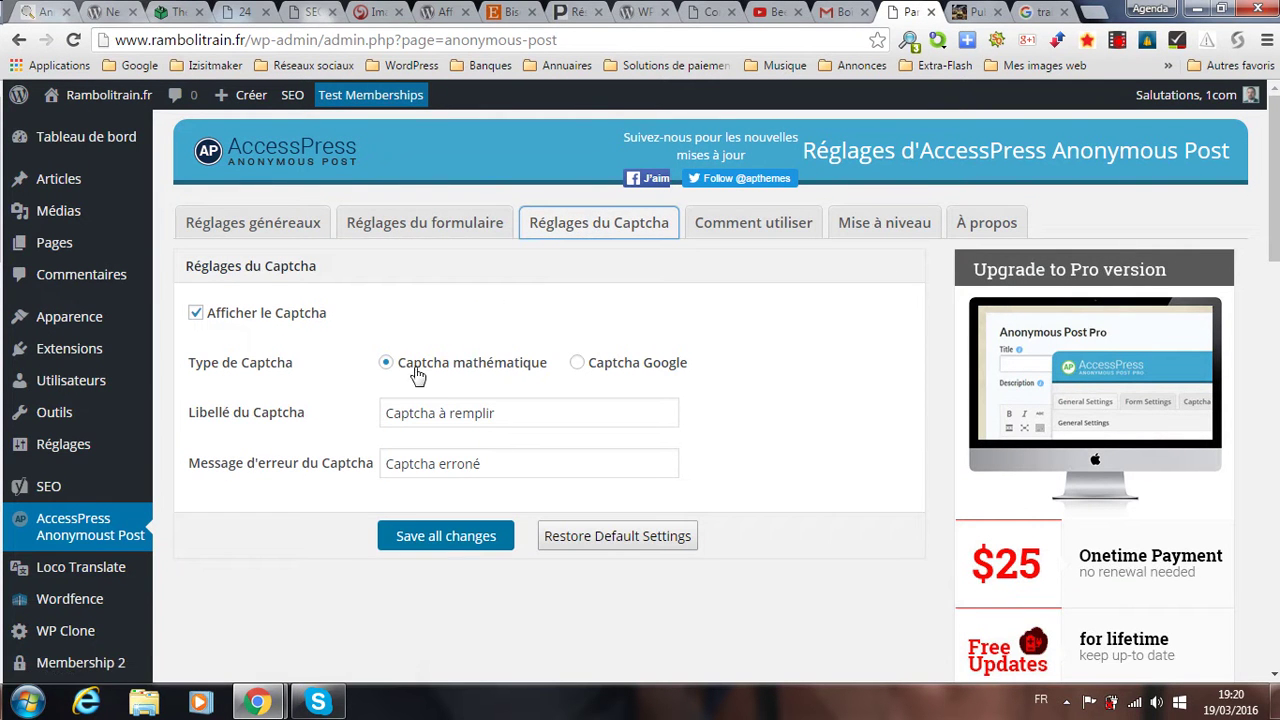
click(578, 364)
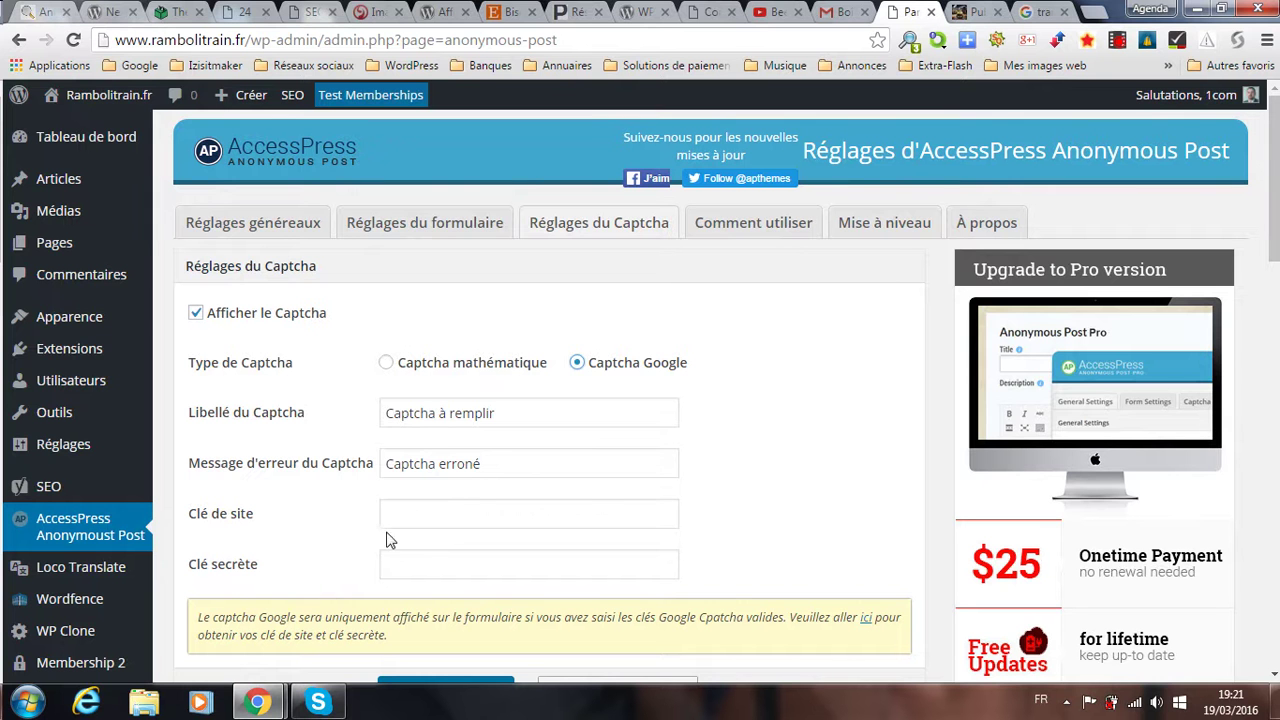
click(396, 370)
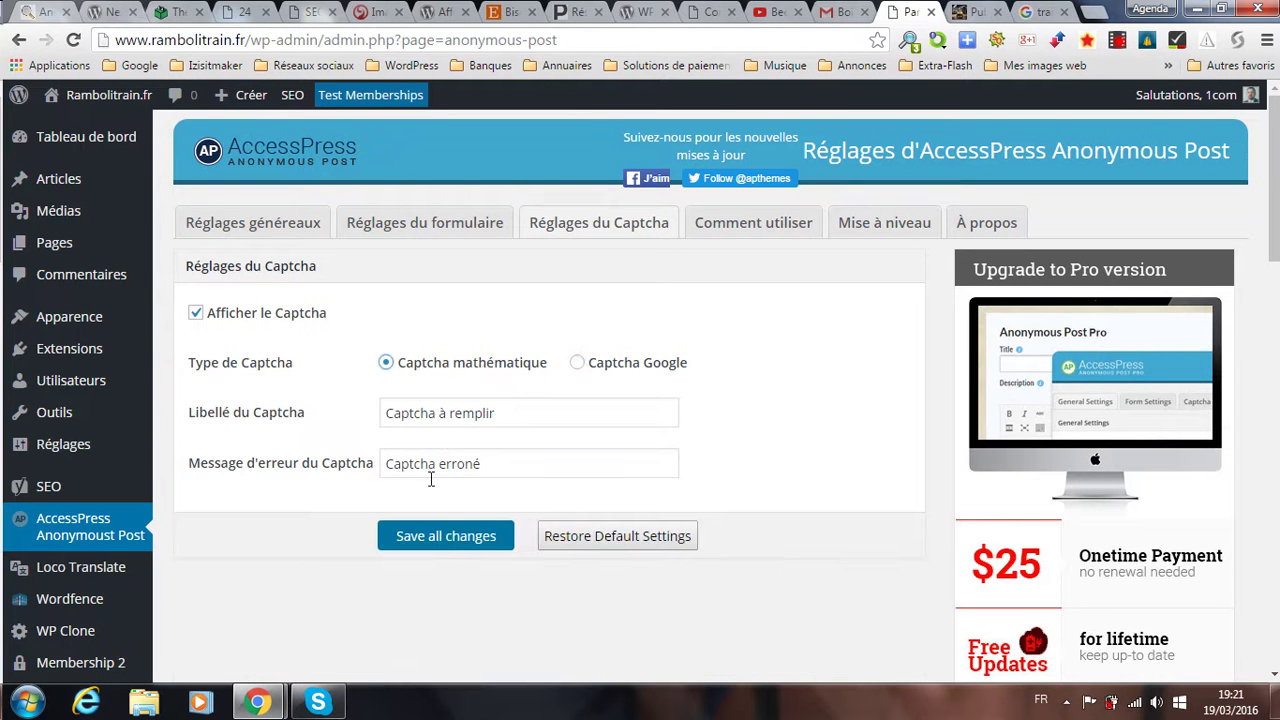
click(441, 548)
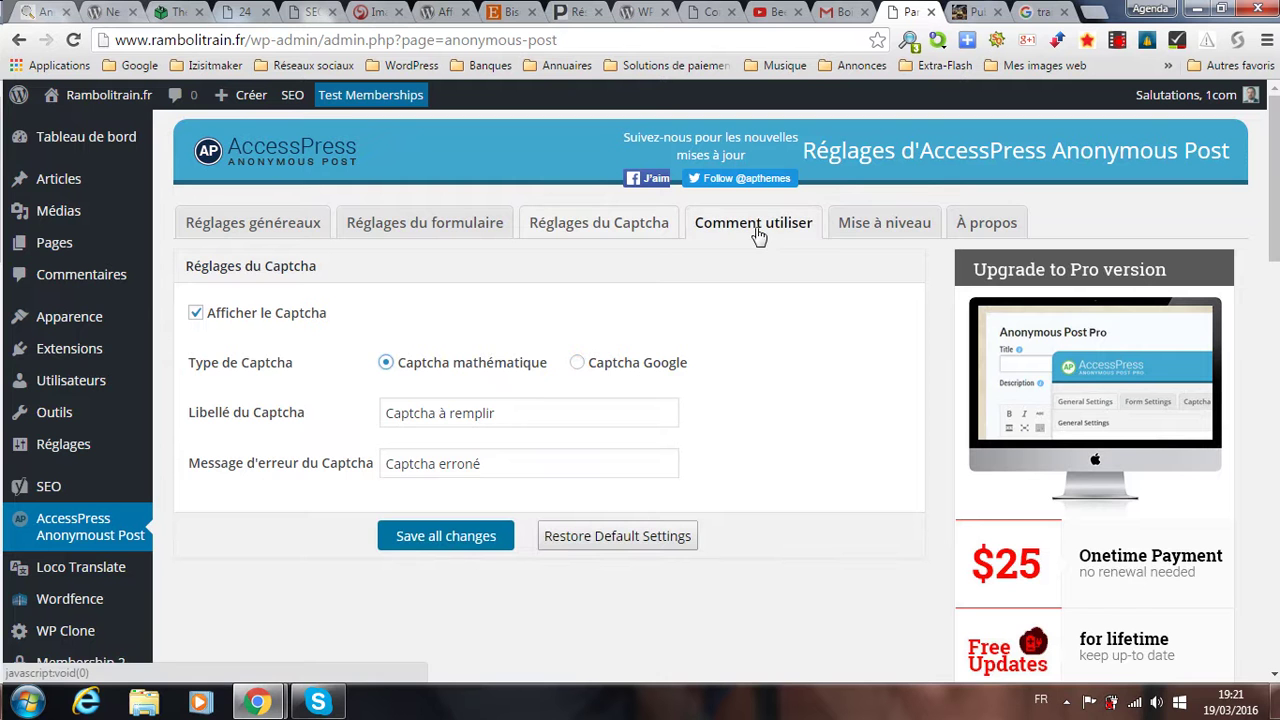
Step: Open the plugin's usage instructions and highlight the [ap-form] shortcode that displays the form on a page
click(758, 232)
scroll(673, 303, down, 3)
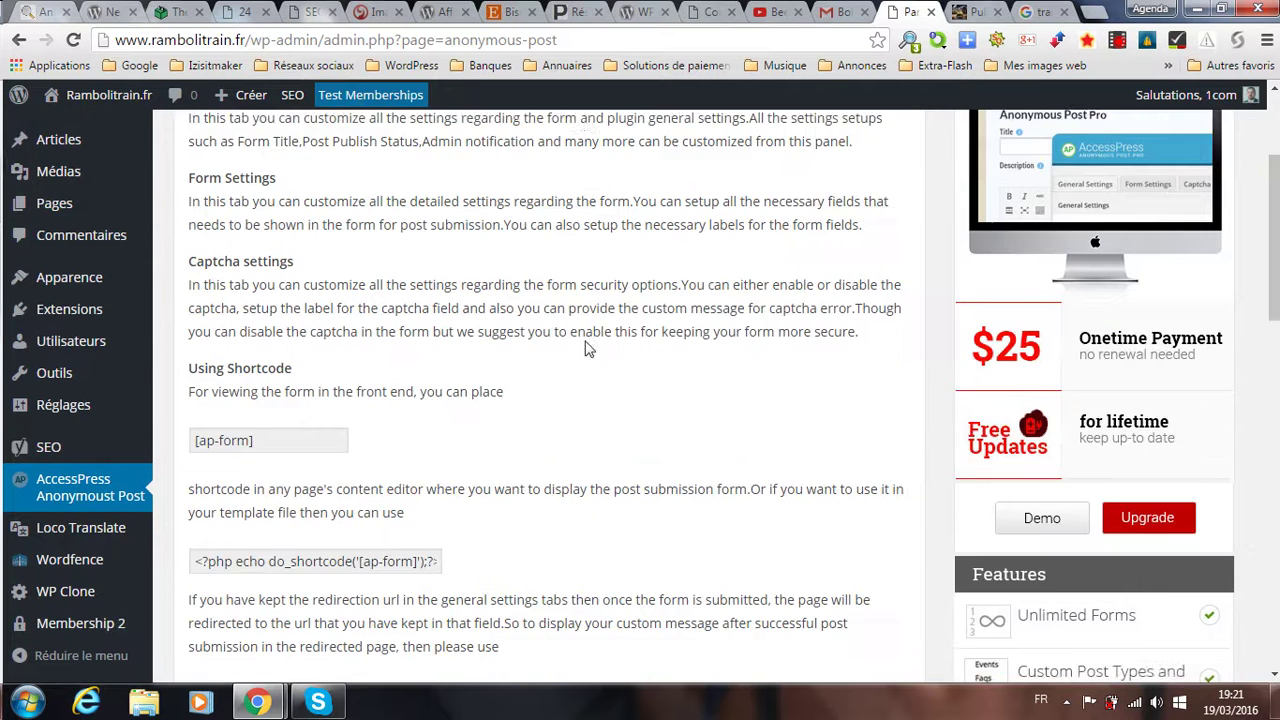
scroll(388, 385, down, 2)
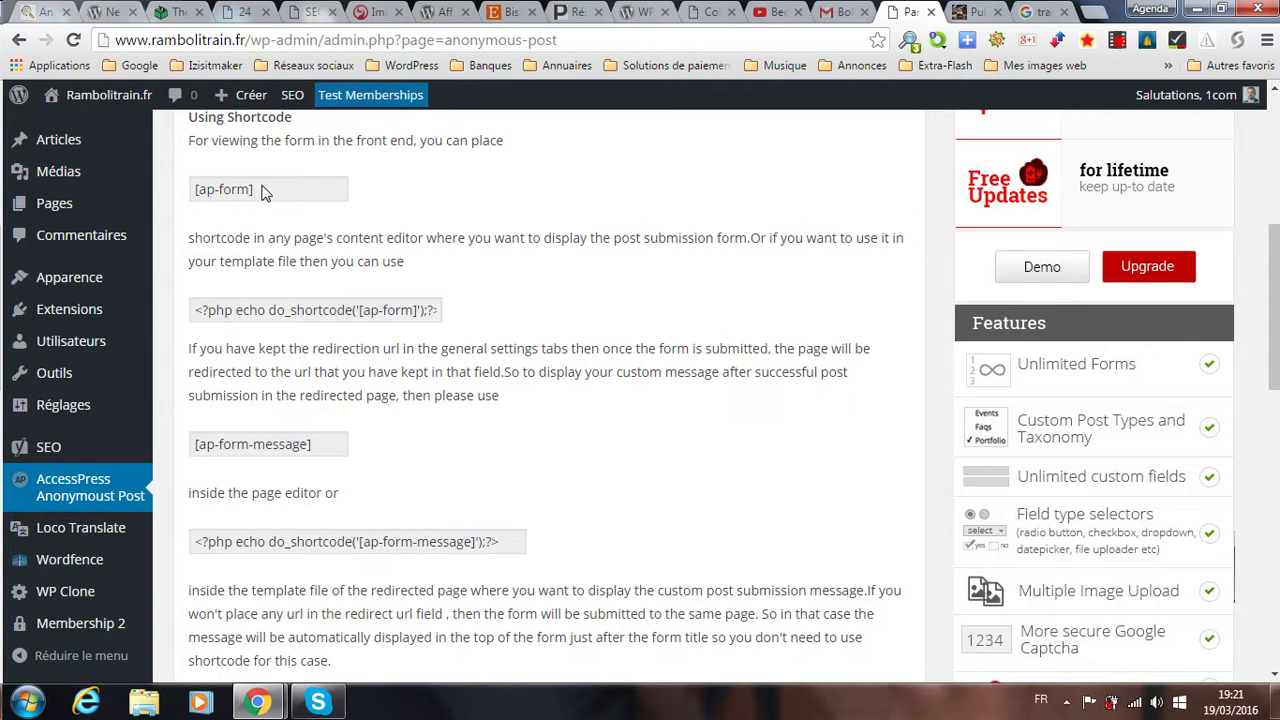
click(200, 189)
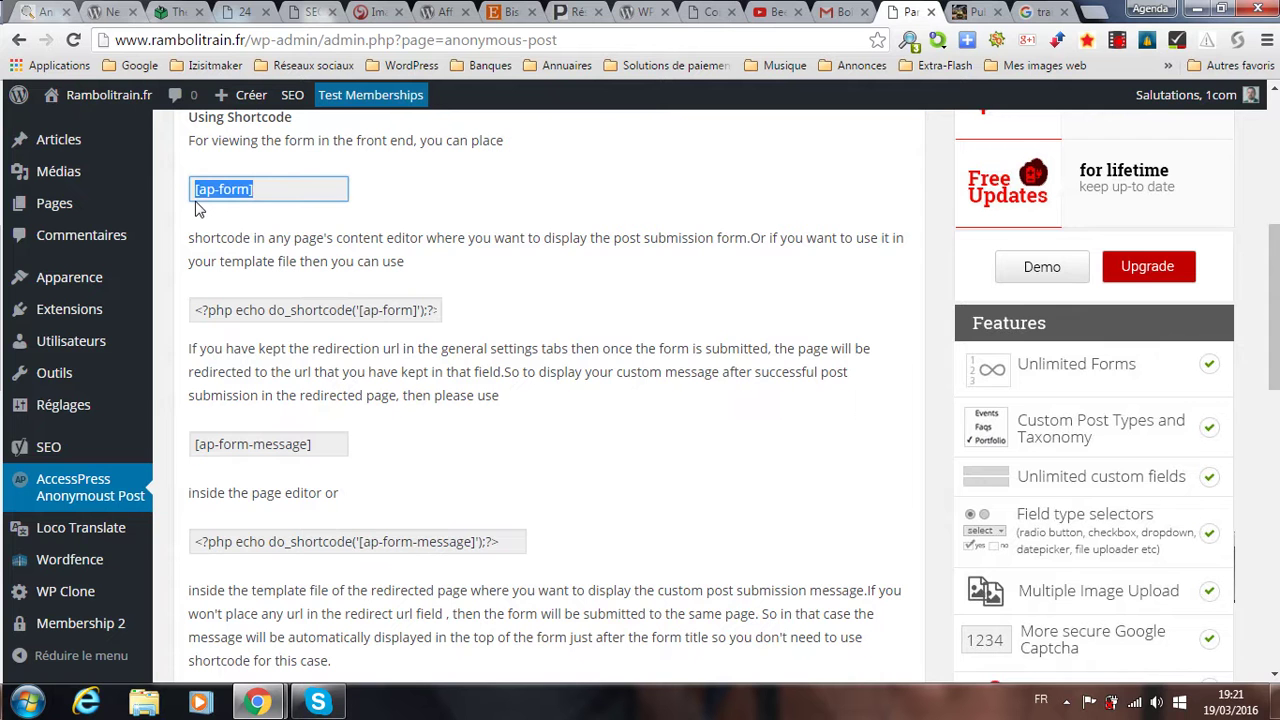
click(303, 232)
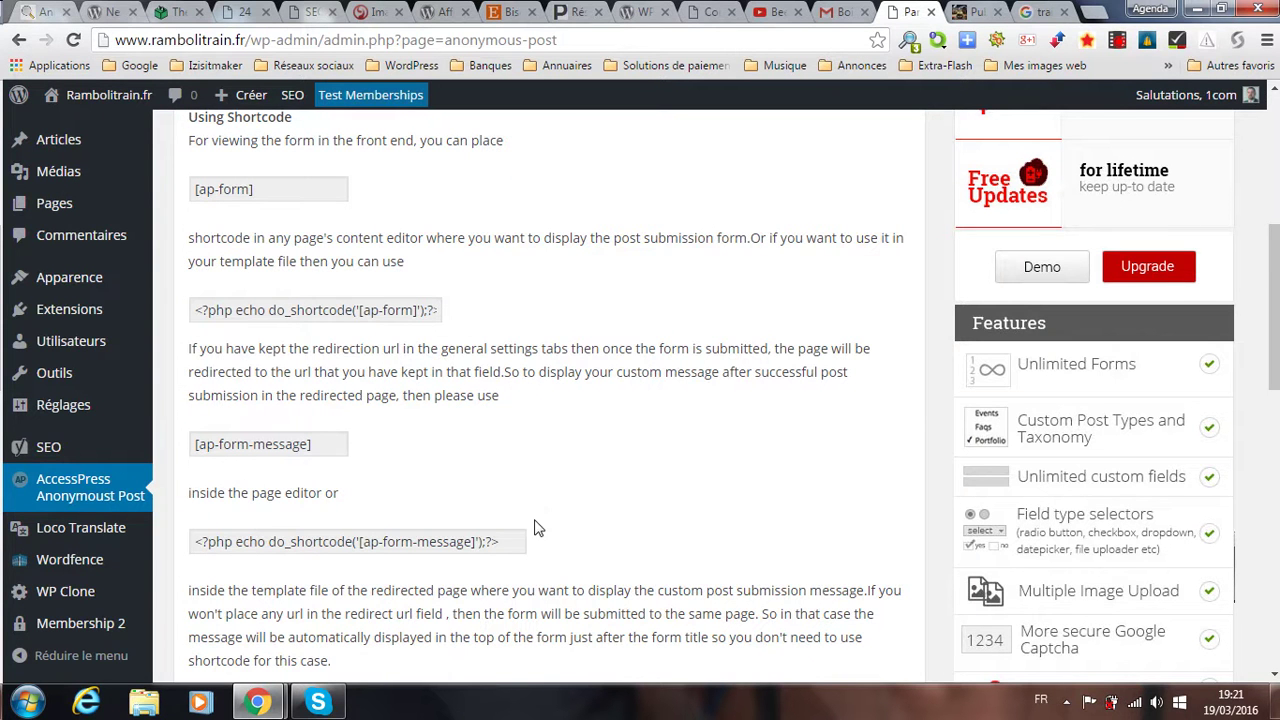
Step: Read the rest of the usage instructions, including the [ap-form-message] shortcode and closing note, and return to their beginning
scroll(537, 527, down, 1)
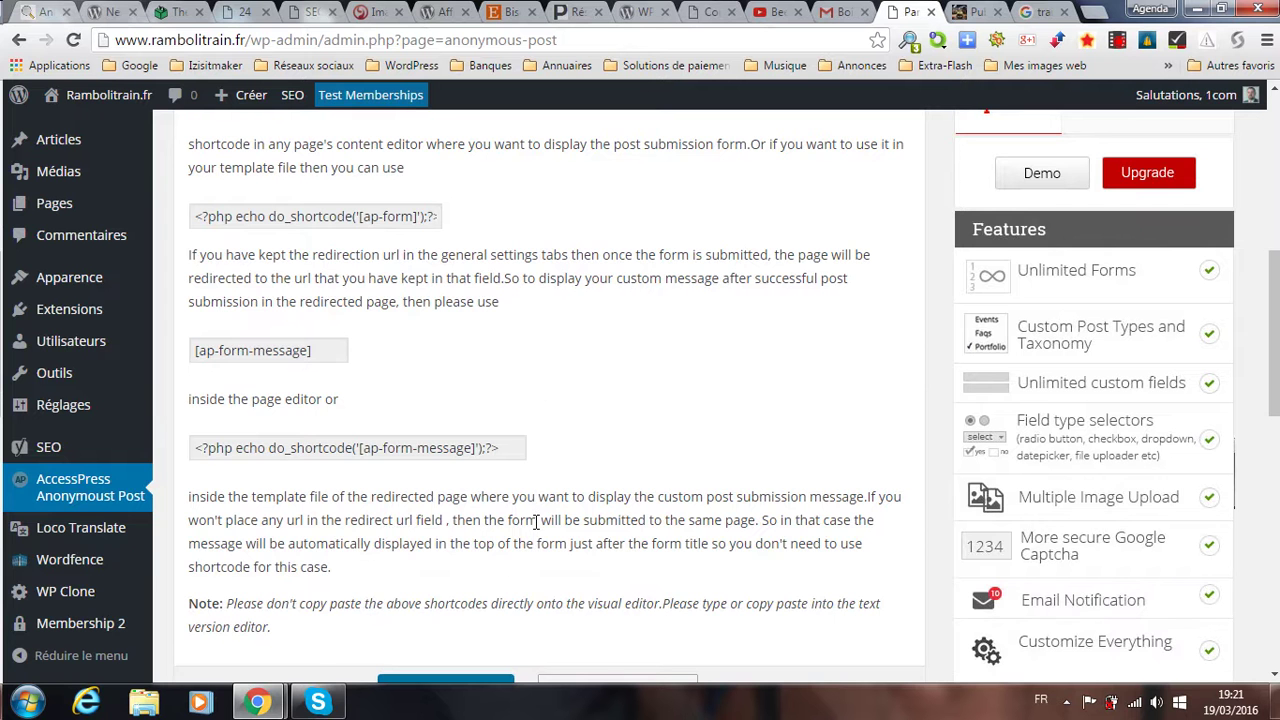
scroll(537, 521, down, 2)
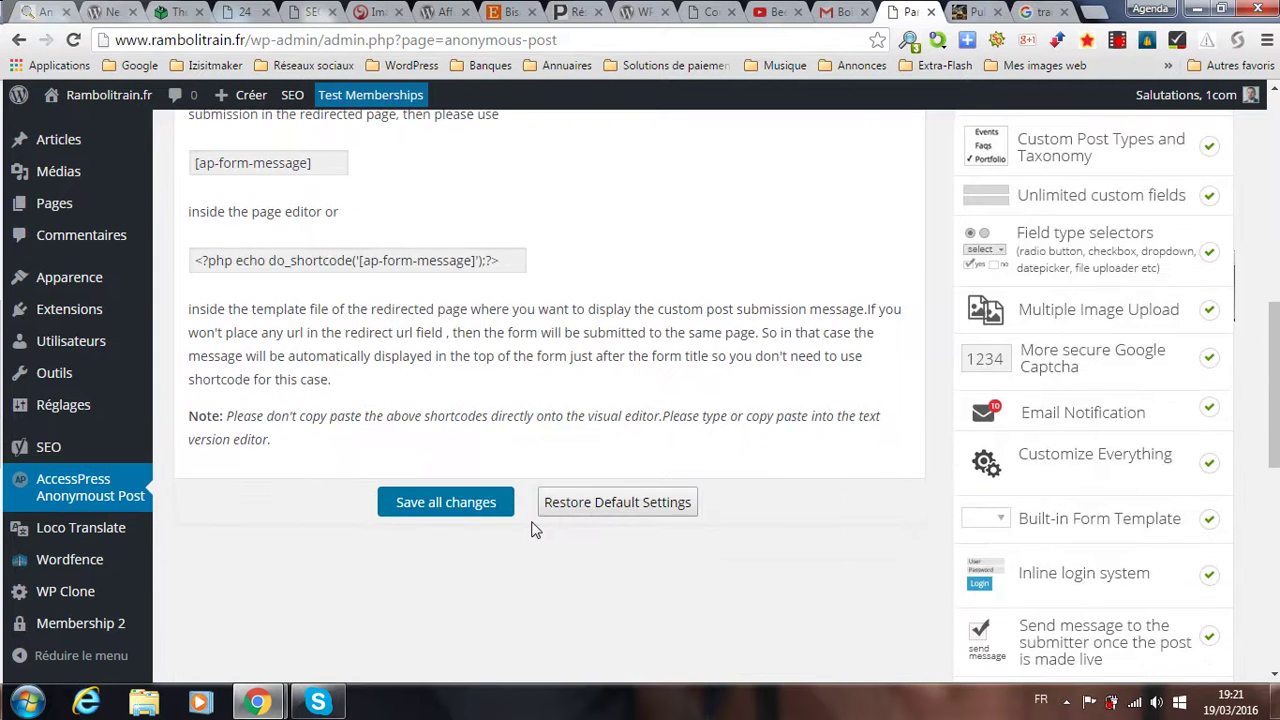
scroll(530, 523, up, 4)
scroll(527, 523, up, 3)
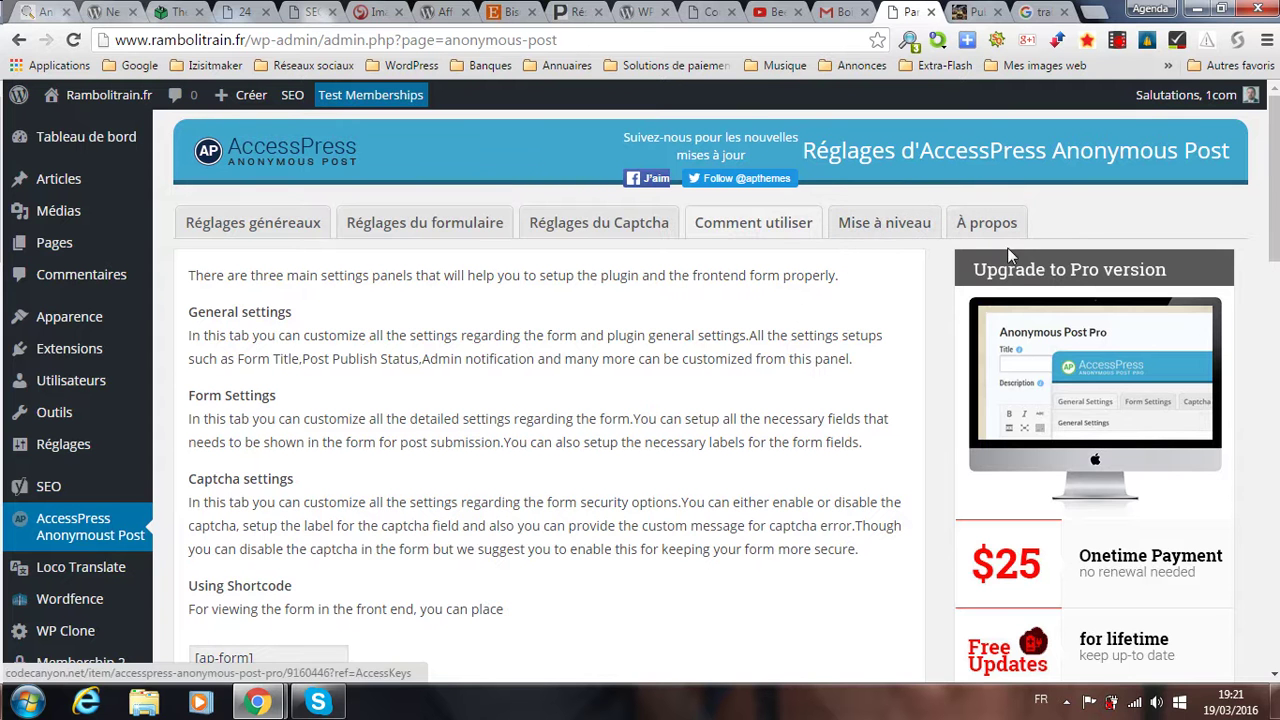
scroll(745, 355, down, 2)
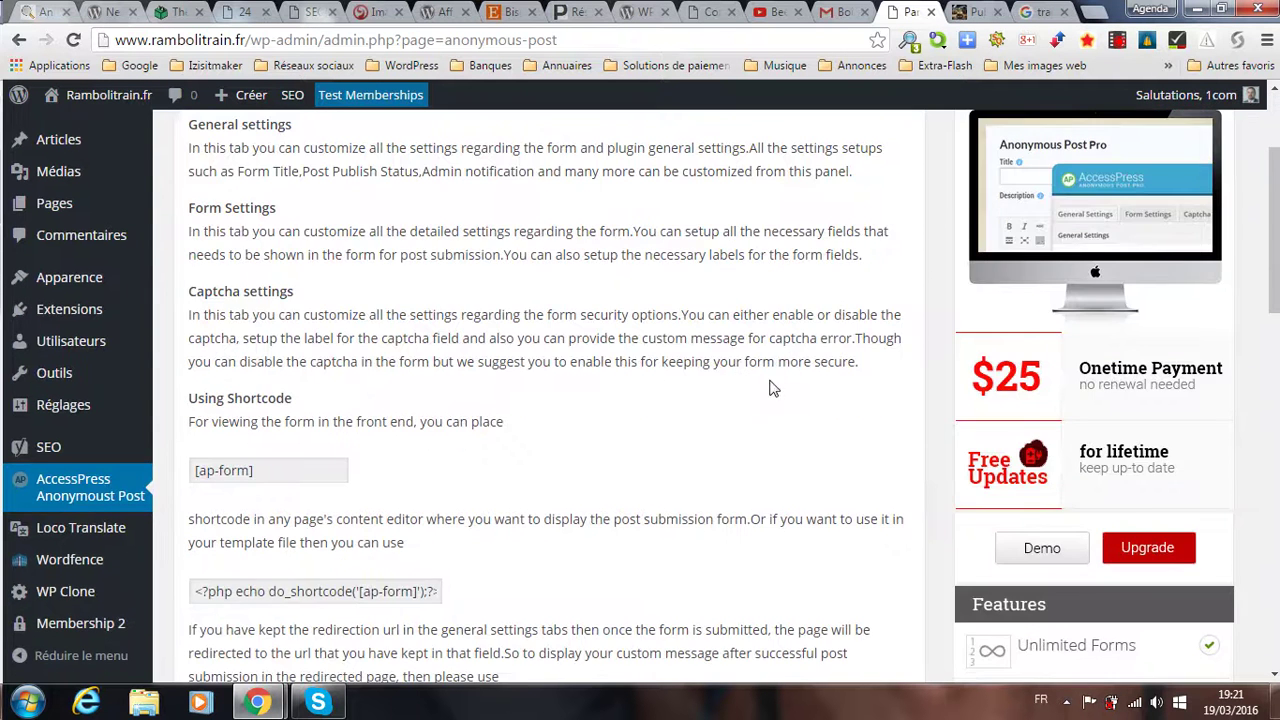
scroll(770, 388, up, 2)
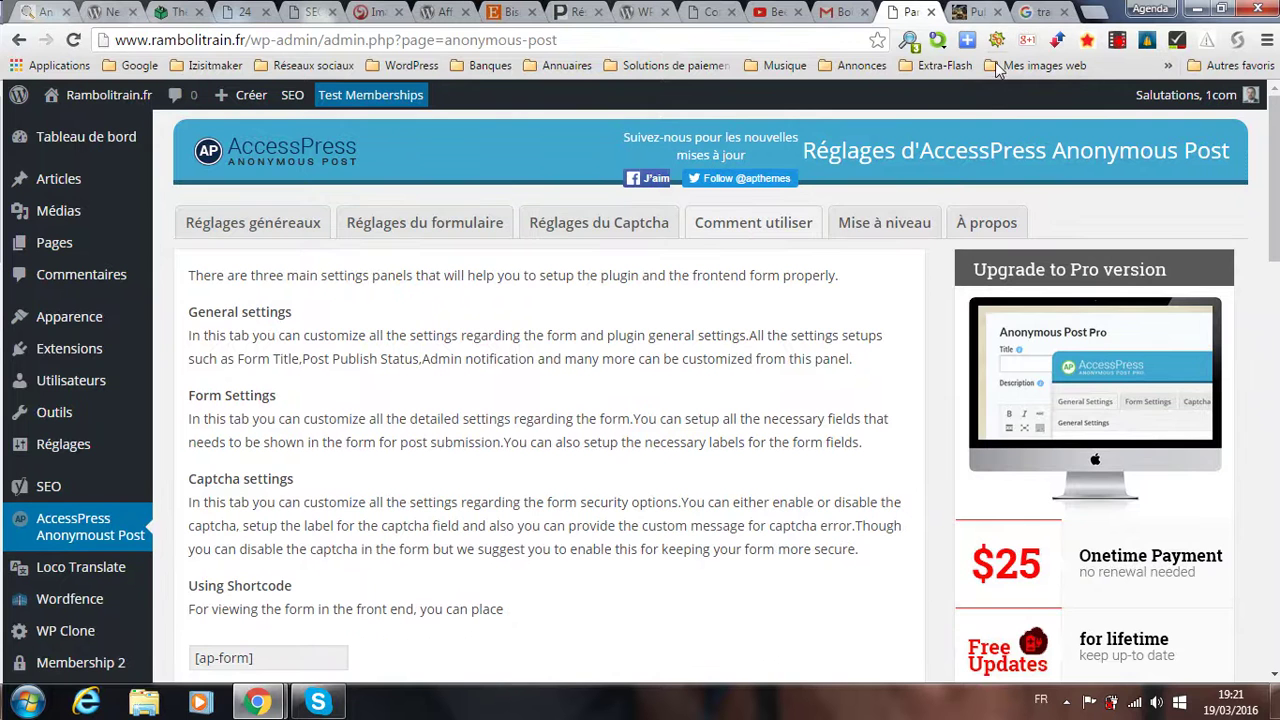